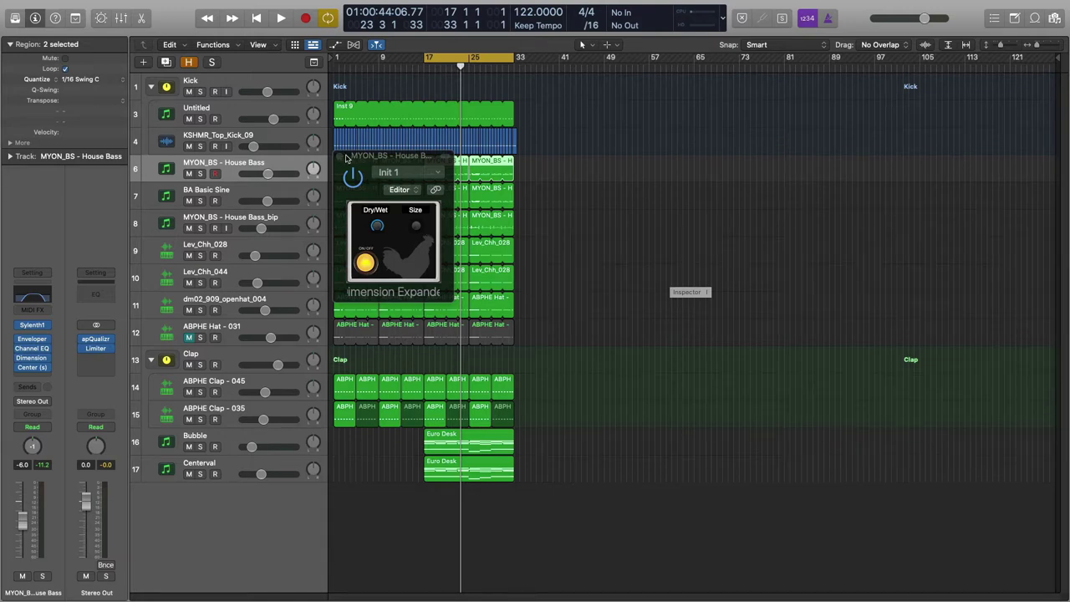
- Drag the Dimension Expander window to the right, clear of the track regions
drag(347, 157, 554, 203)
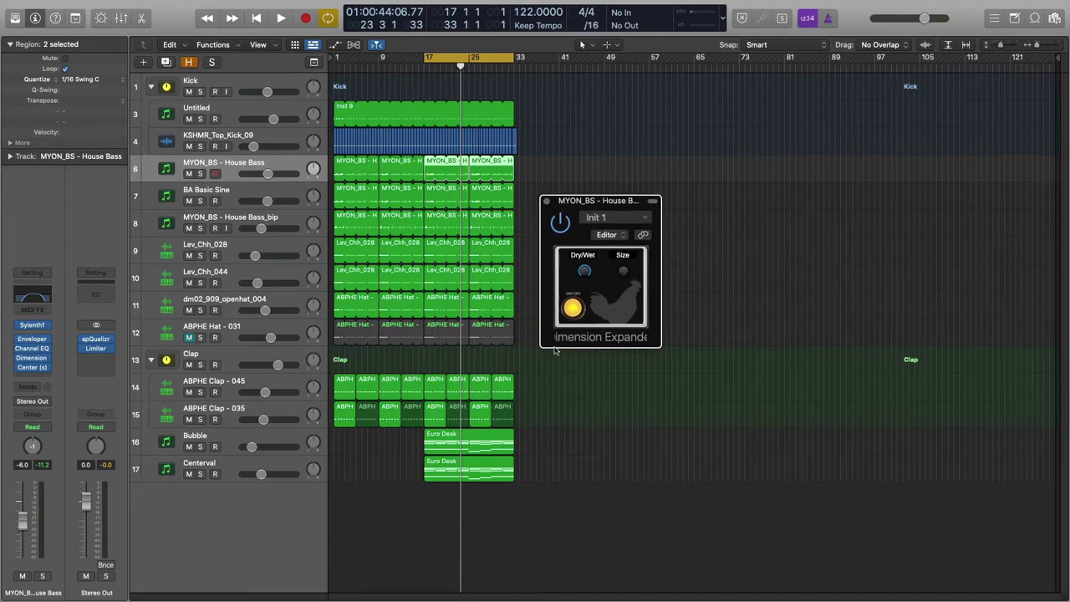
drag(656, 341, 676, 361)
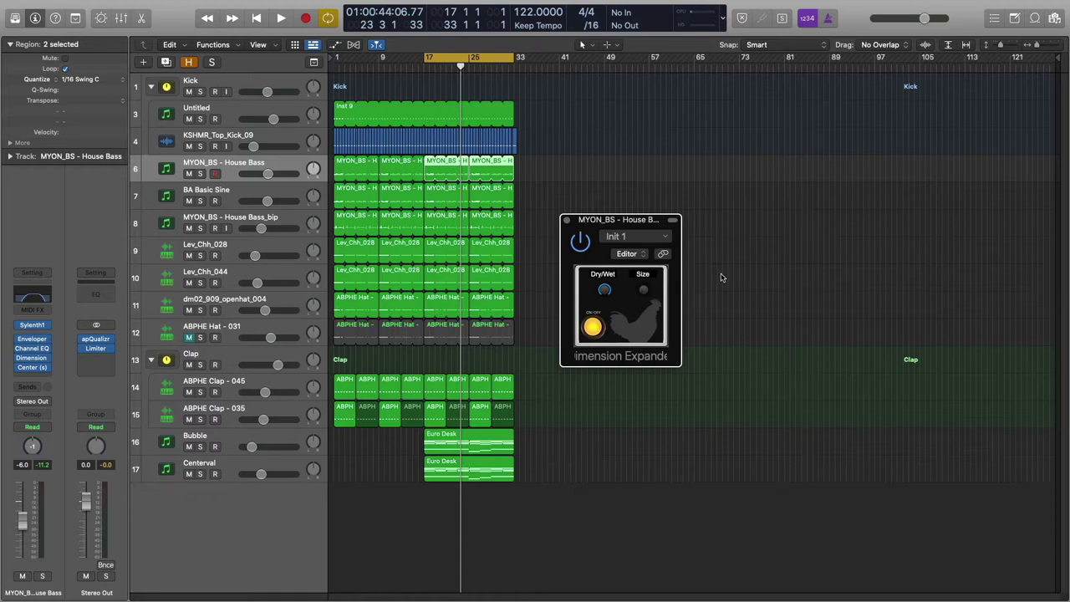
- Play the widened House Bass section, stop, and return the playhead to bar 17
key(space)
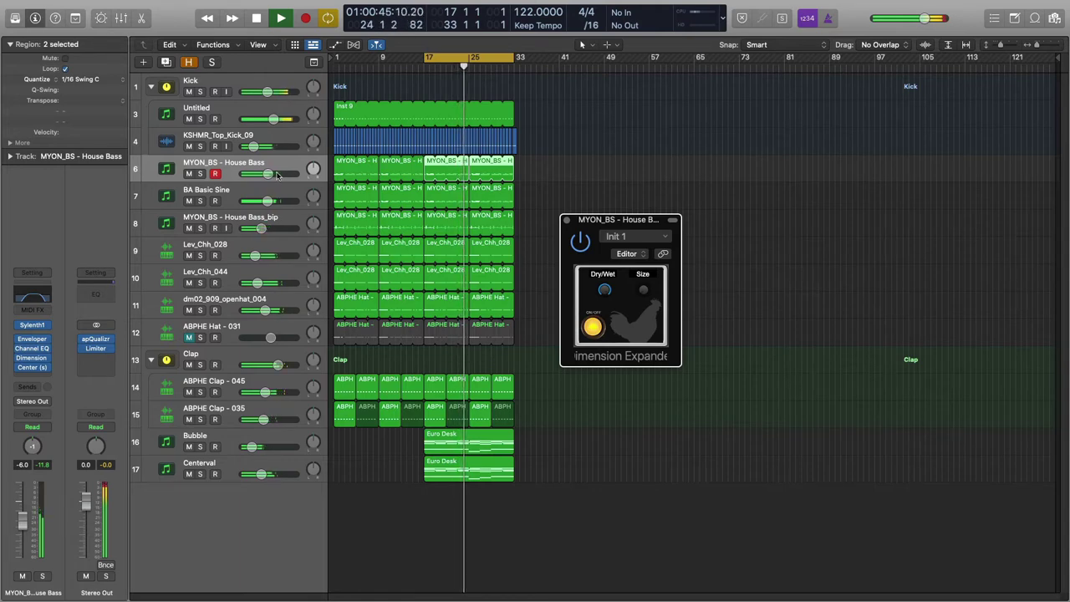
key(space)
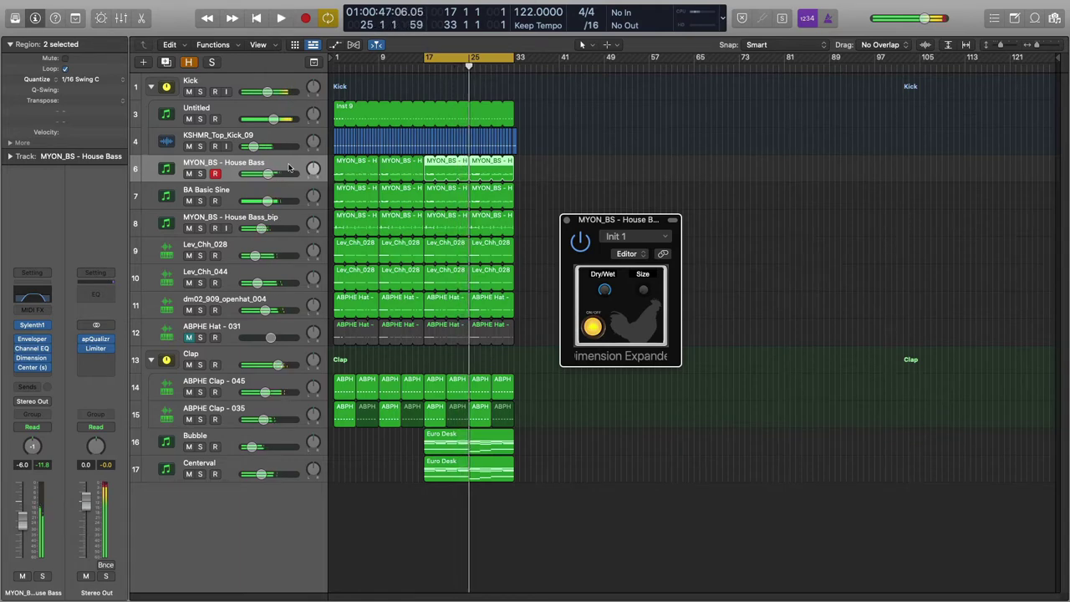
key(Return)
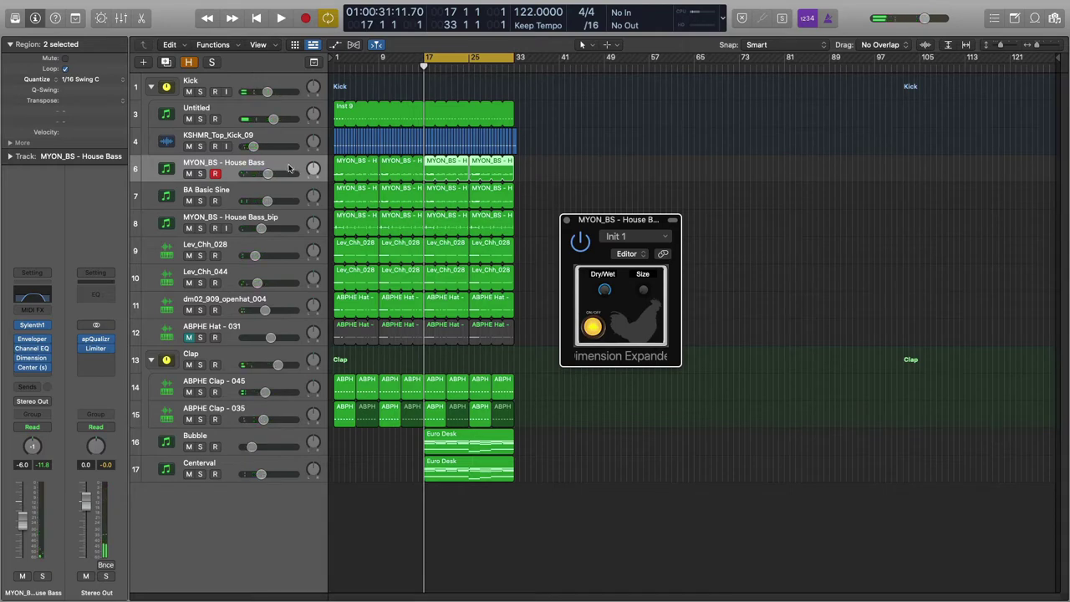
click(288, 169)
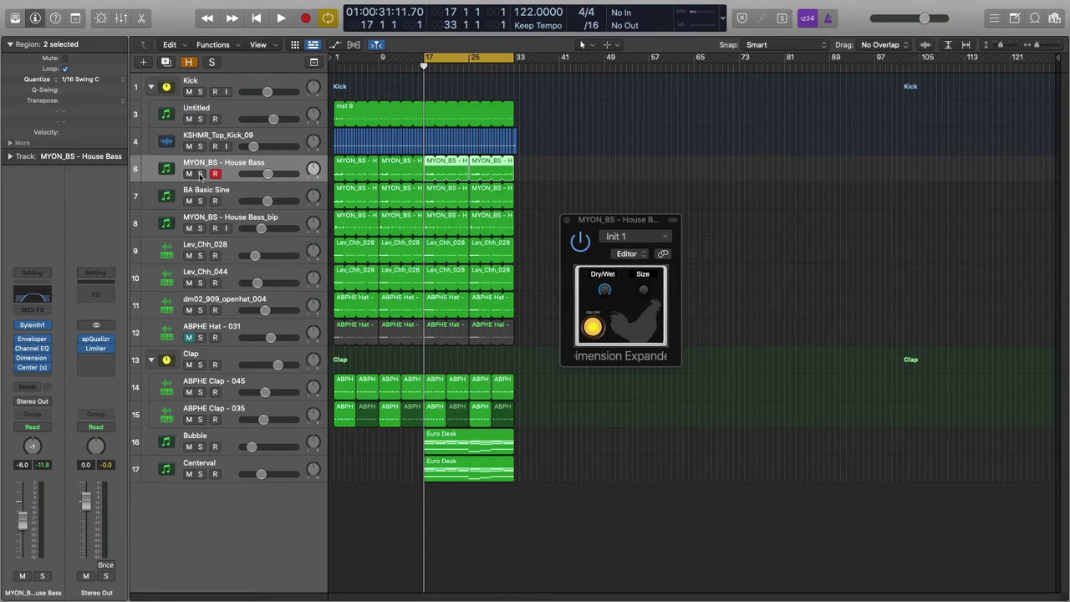
- Solo the MYON_BS - House Bass track and briefly play it
click(200, 174)
key(space)
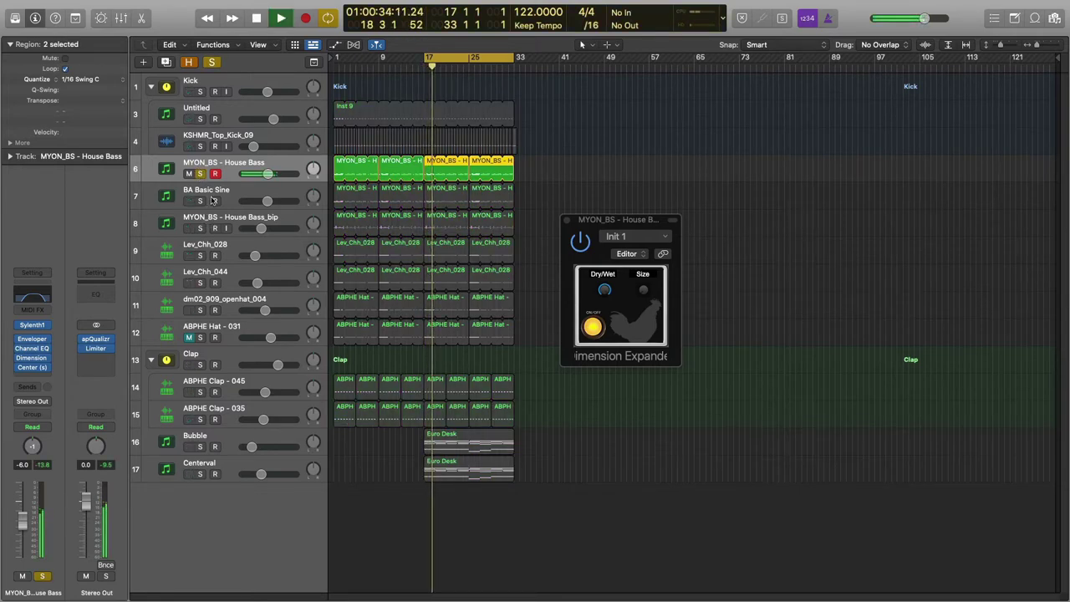
key(space)
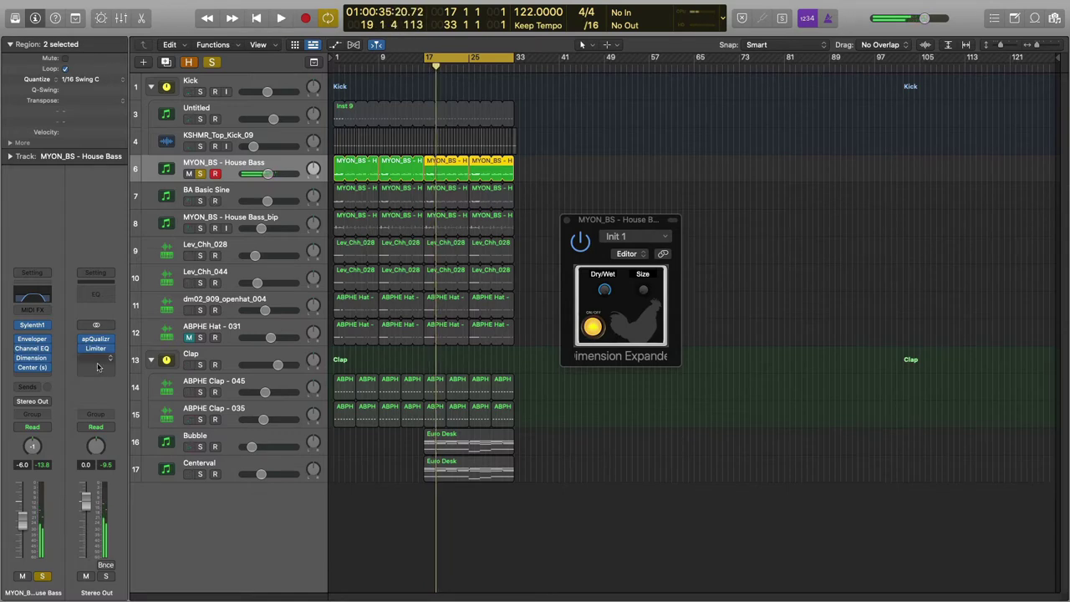
- Reopen the bass's Dimension Expander window and audition the soloed bass again
click(33, 360)
click(33, 360)
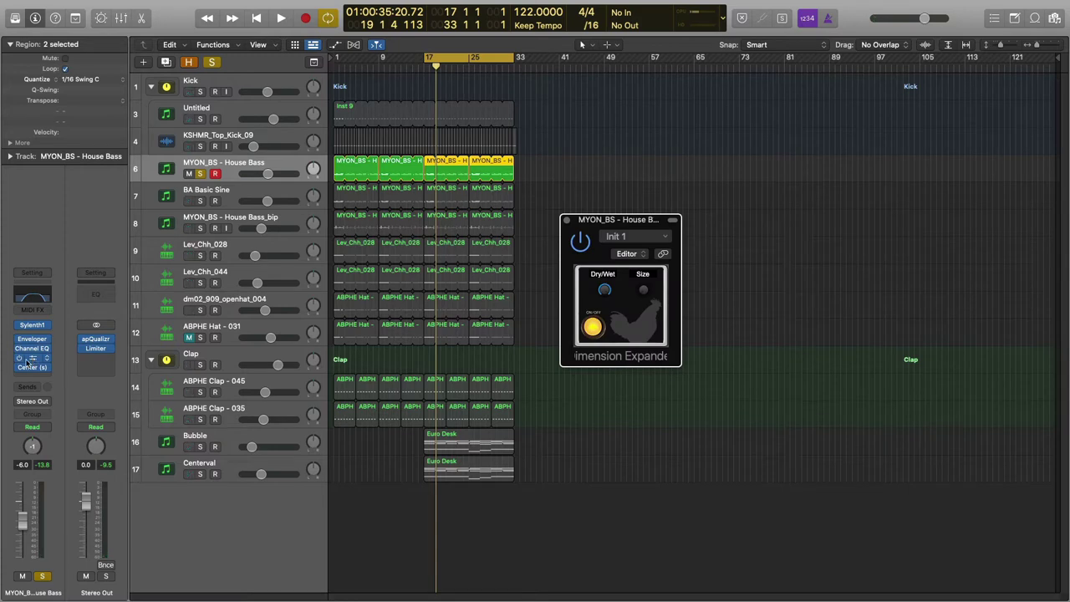
click(117, 393)
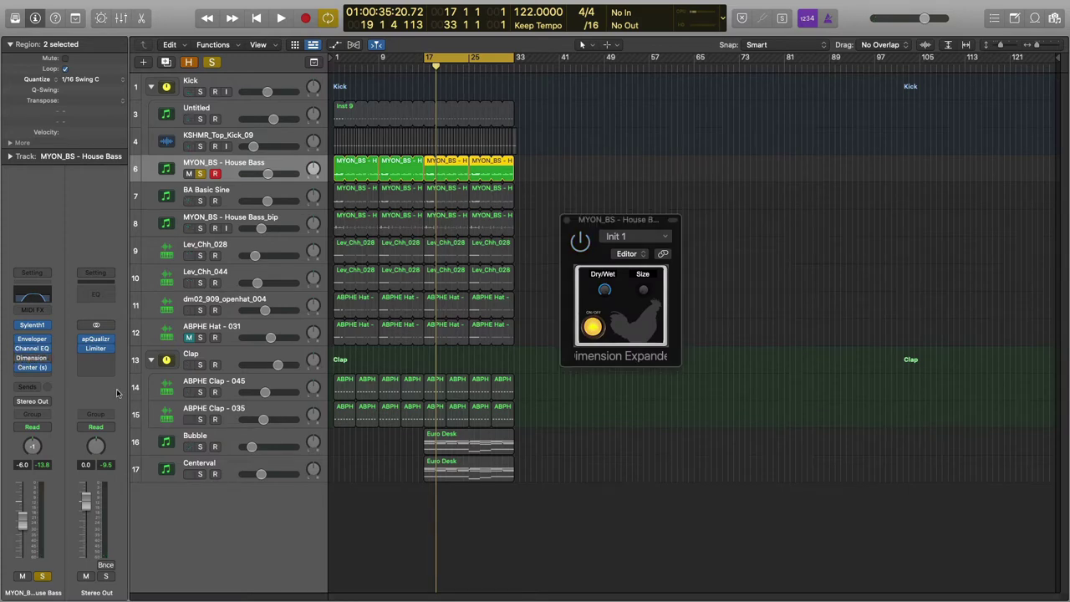
key(space)
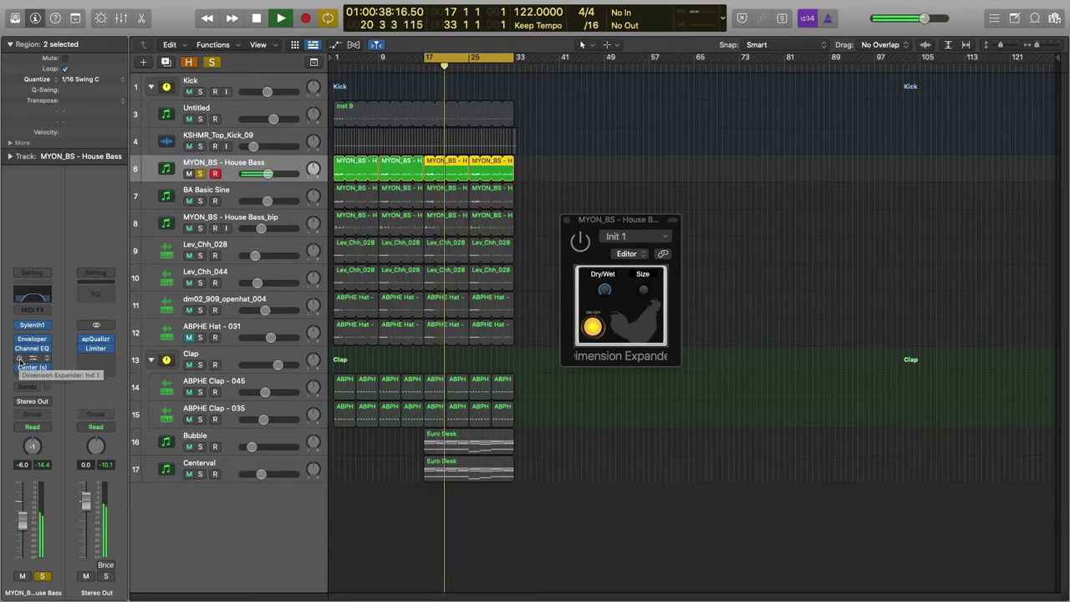
key(space)
key(space)
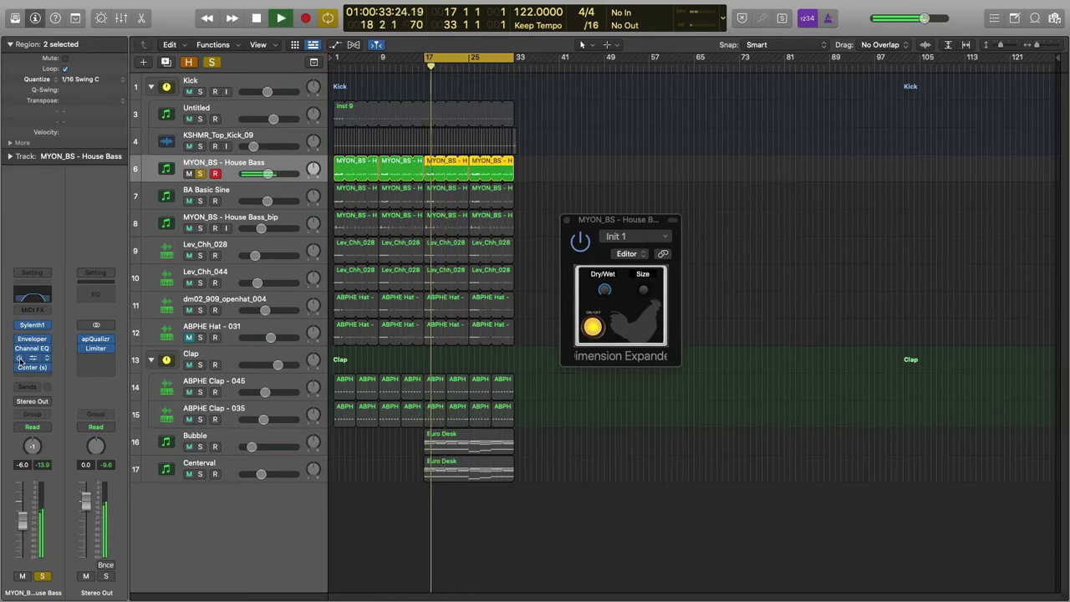
key(space)
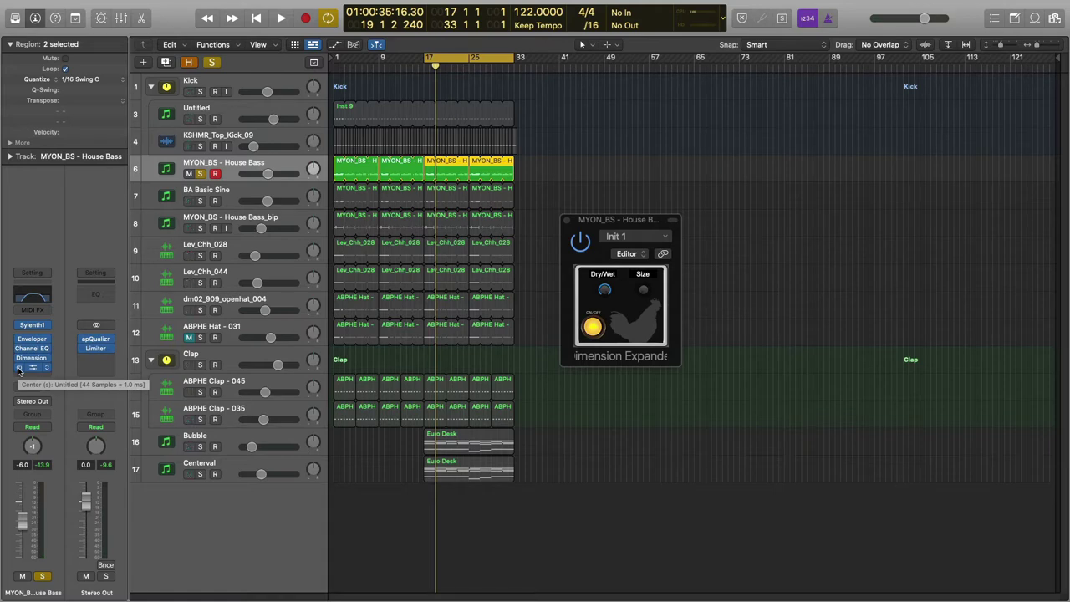
key(space)
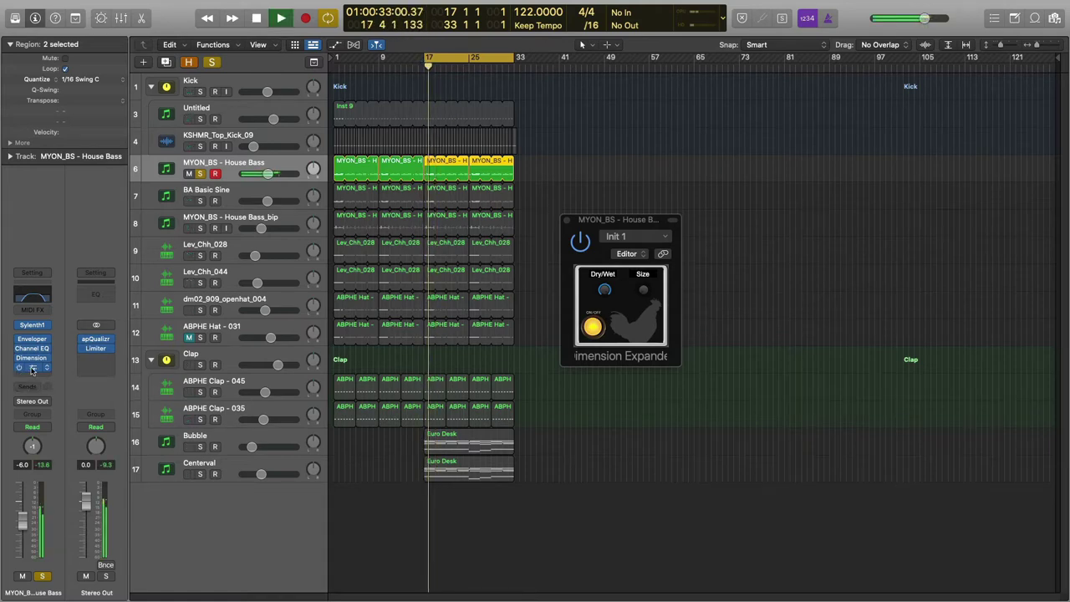
- Insert Center after Dimension Expander on House Bass, compare it bypassed and active, then close it
click(18, 371)
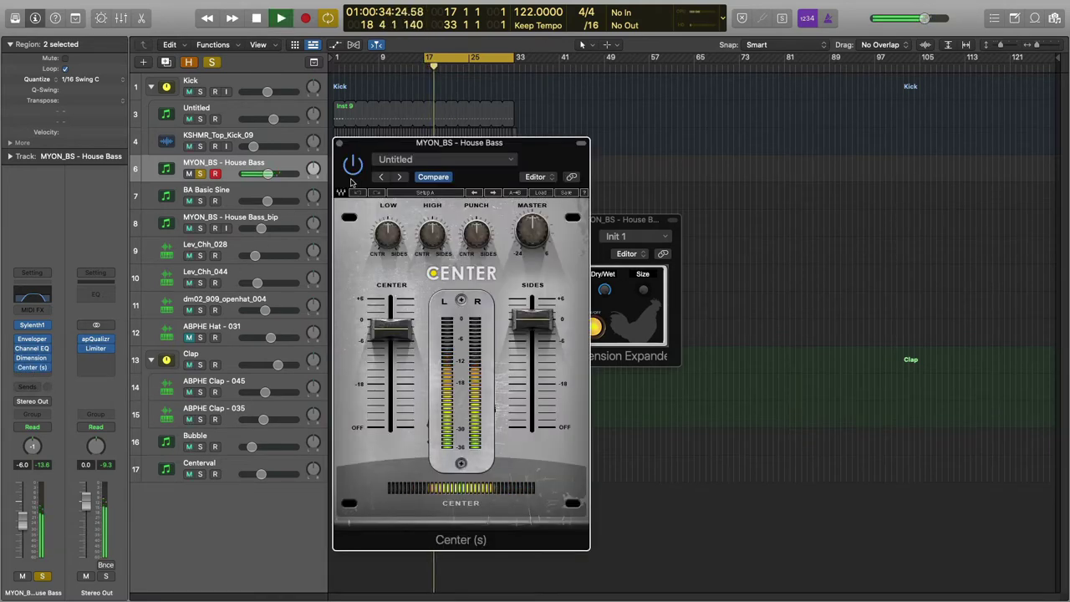
click(354, 171)
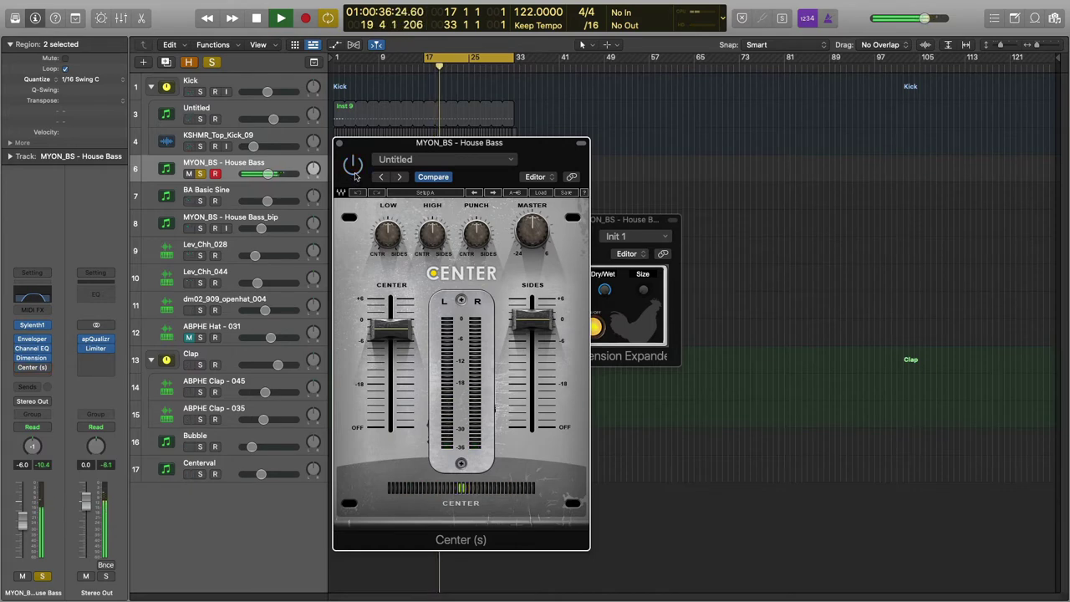
click(353, 166)
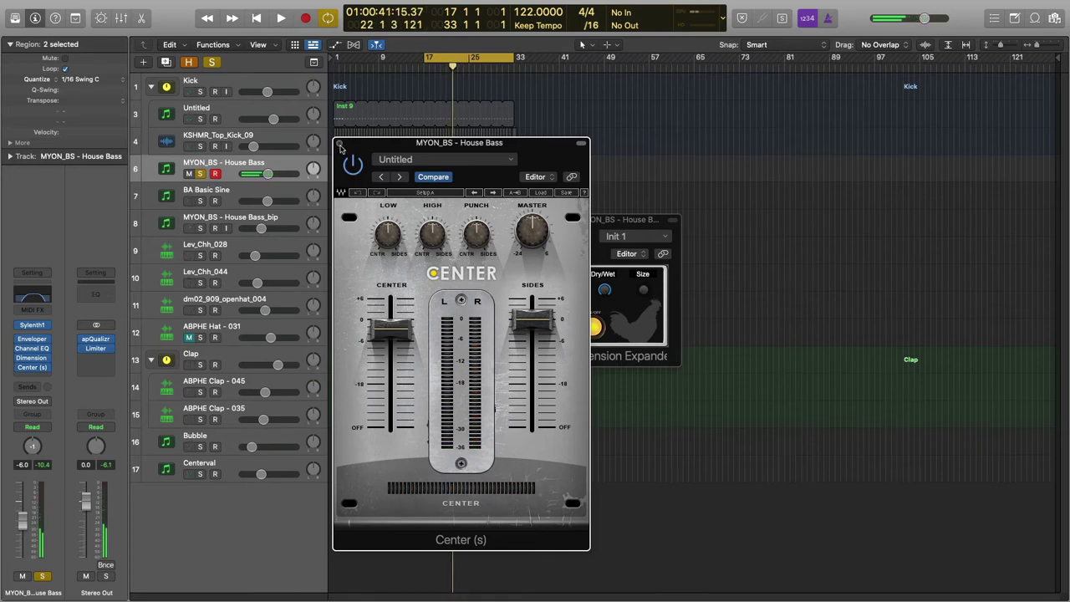
click(338, 142)
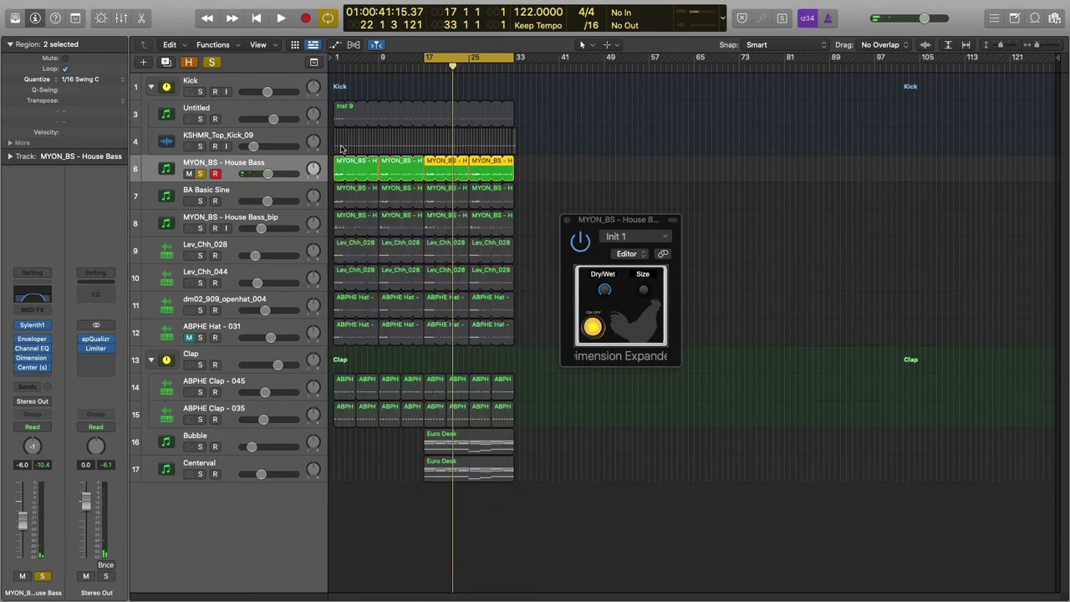
click(34, 370)
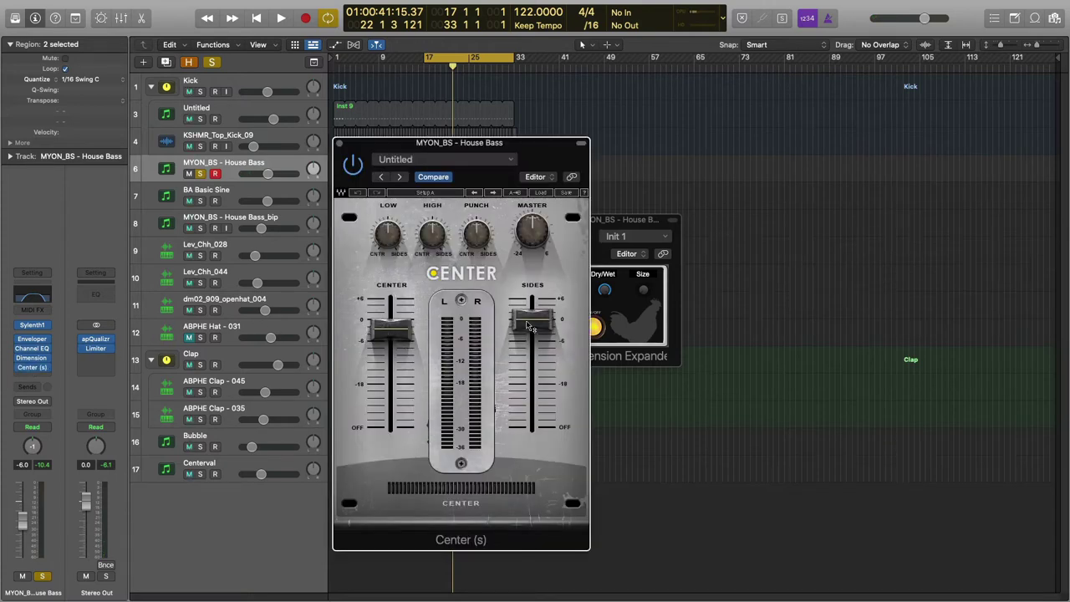
click(339, 144)
click(567, 228)
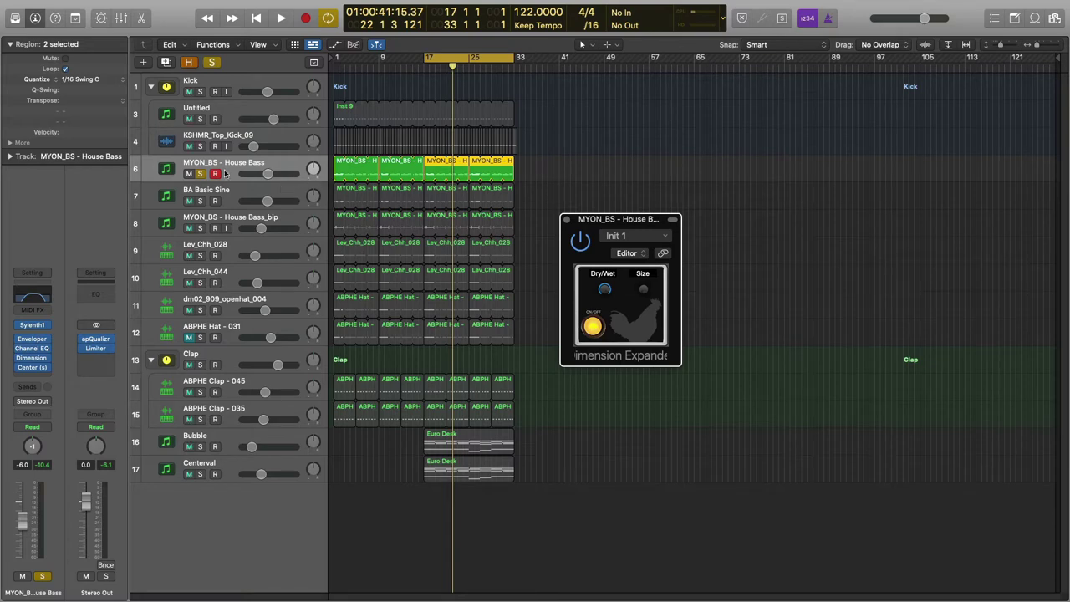
- Solo Lev_Chh_028 instead of the bass, play it, close Dimension Expander, then unsolo
click(288, 239)
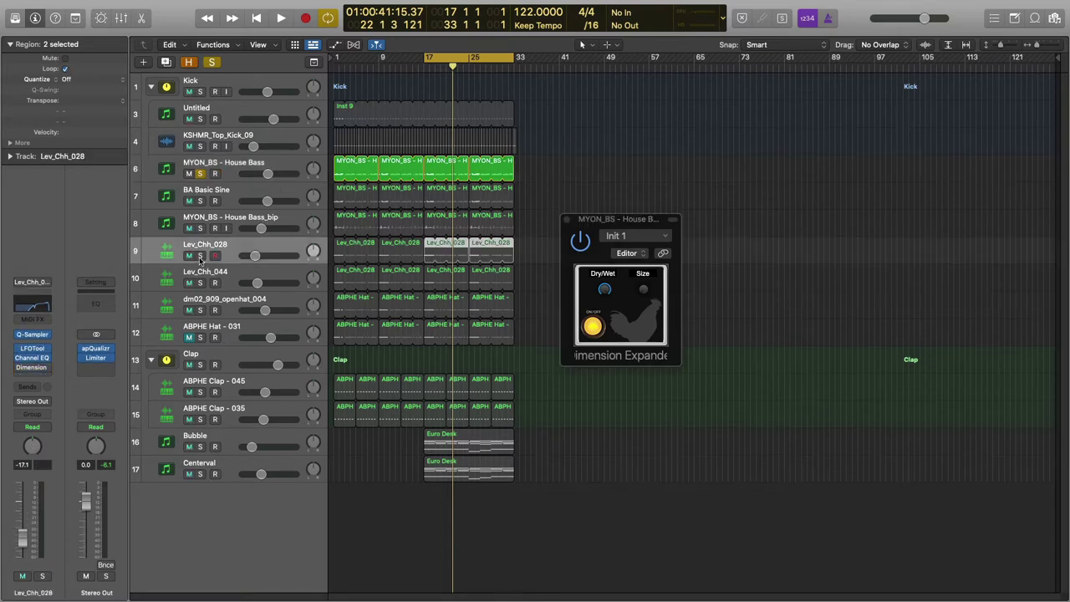
click(200, 256)
key(space)
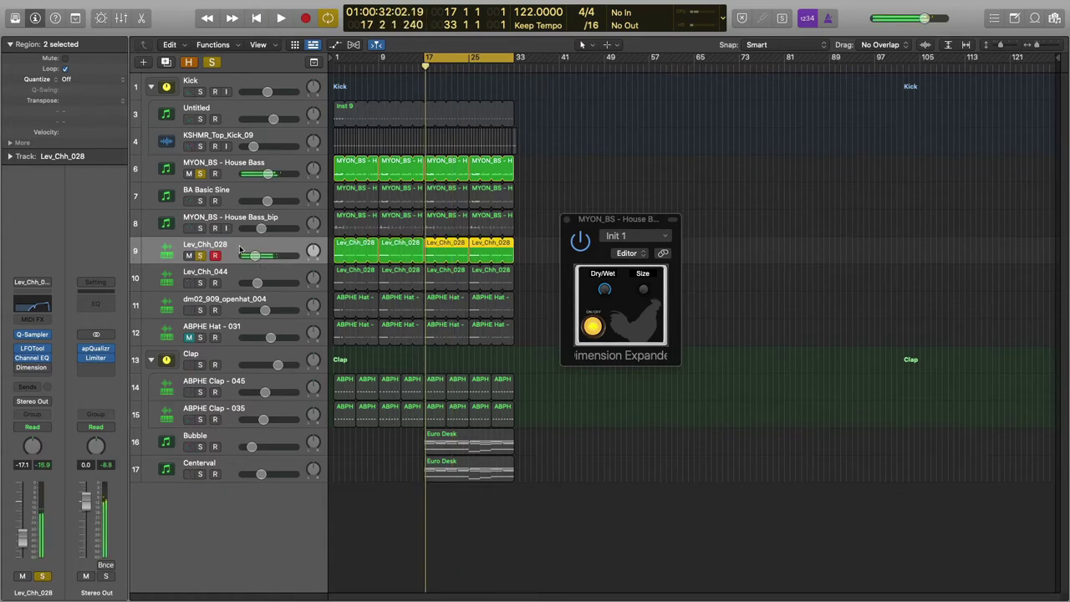
click(200, 173)
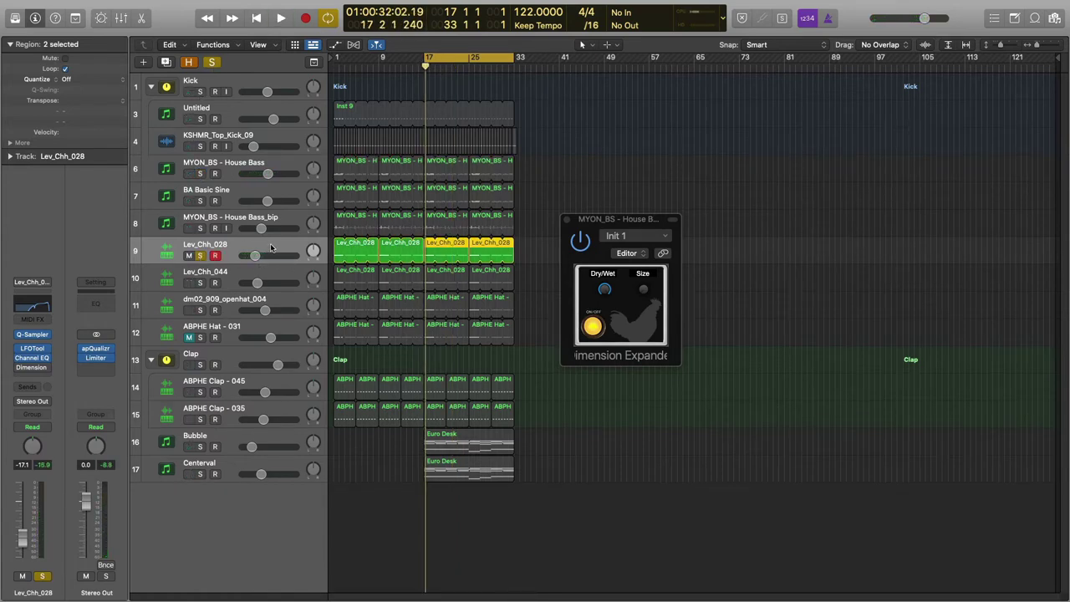
key(space)
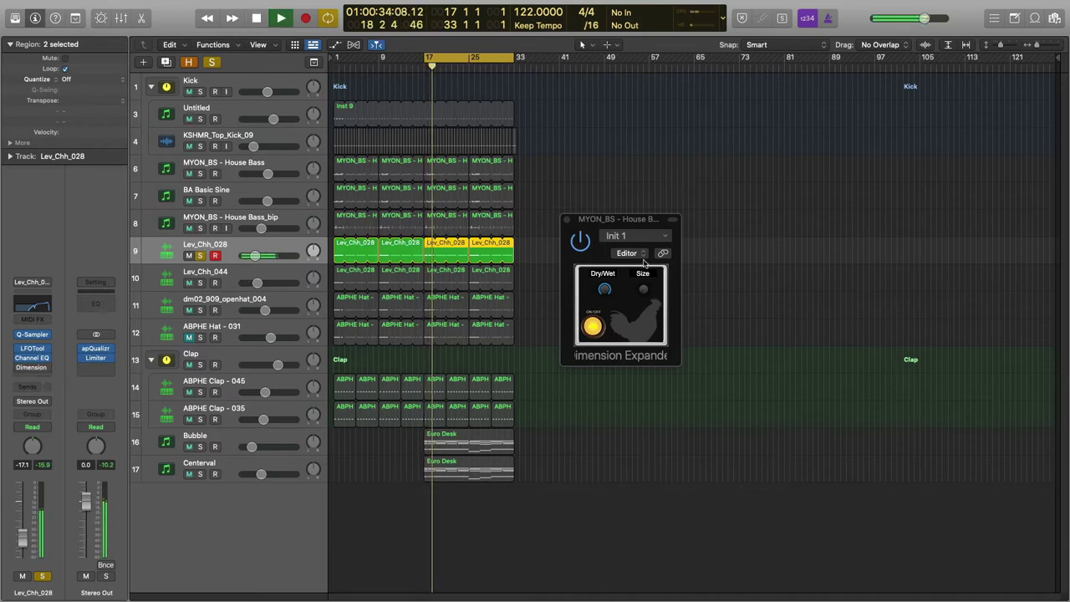
click(564, 220)
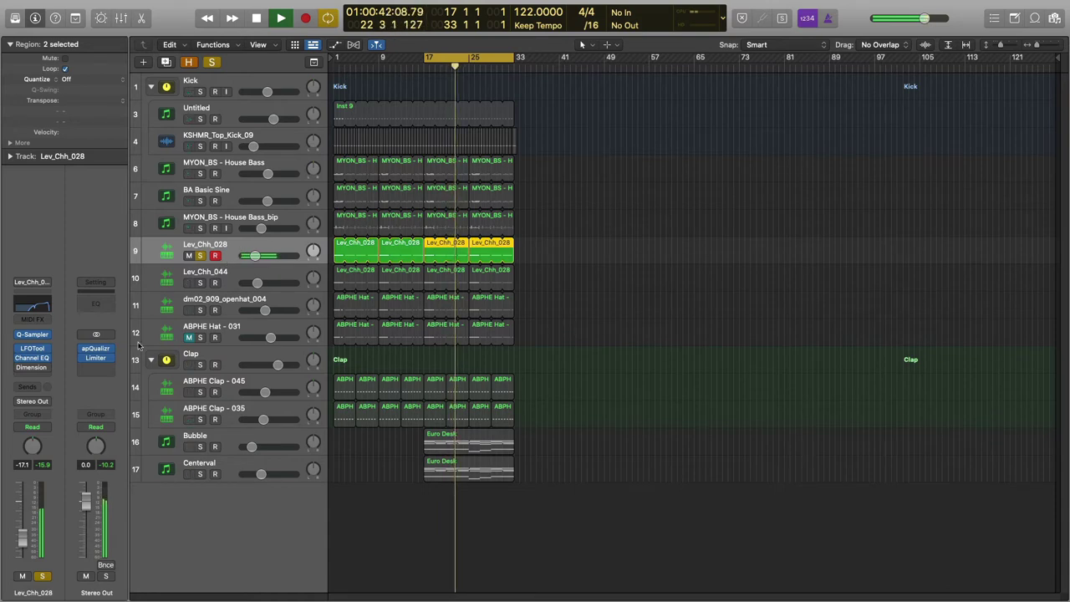
click(201, 256)
key(space)
- Solo and play the Lev_Chh_044 hats, then clear their solo
click(225, 278)
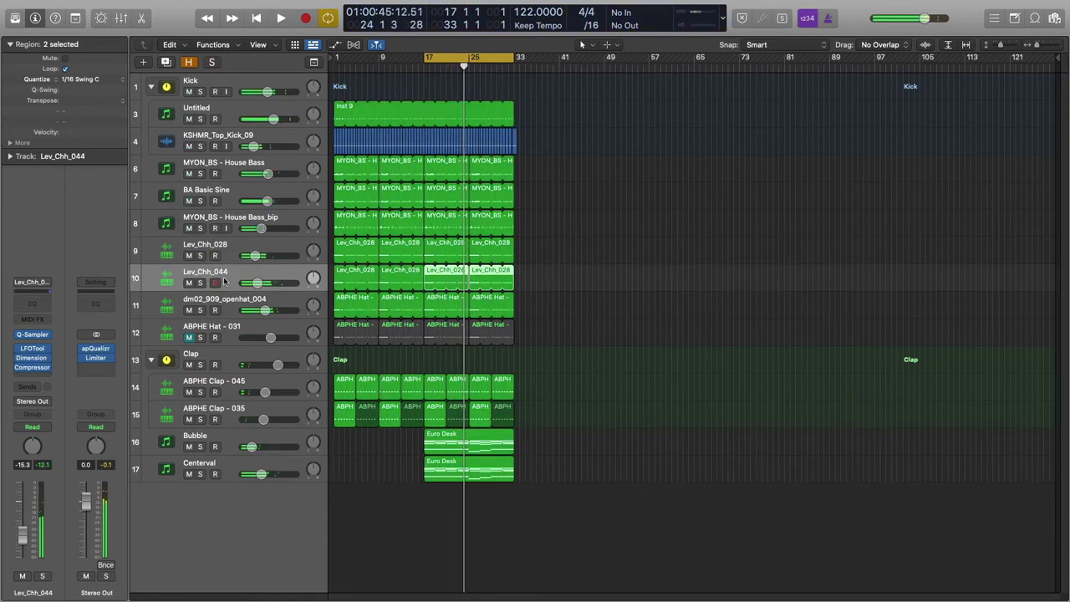
click(200, 283)
key(space)
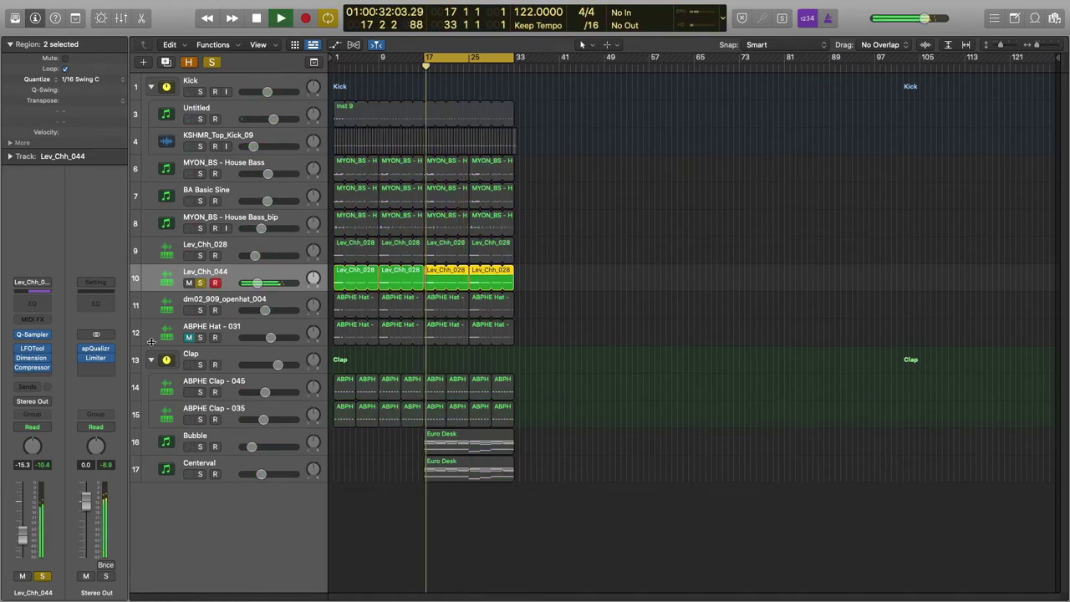
mouse_move(19, 359)
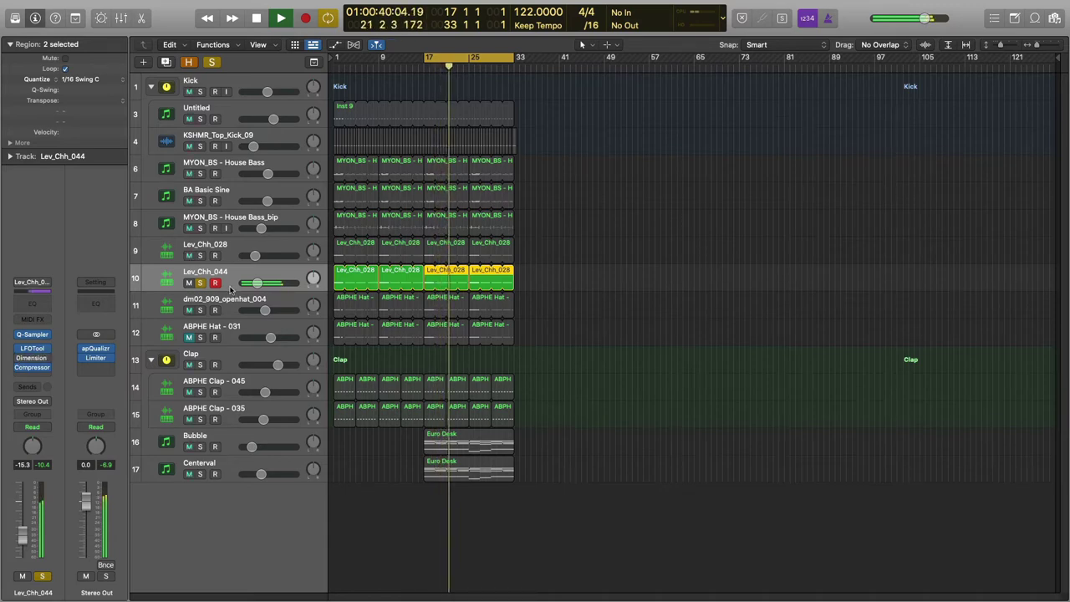
click(200, 283)
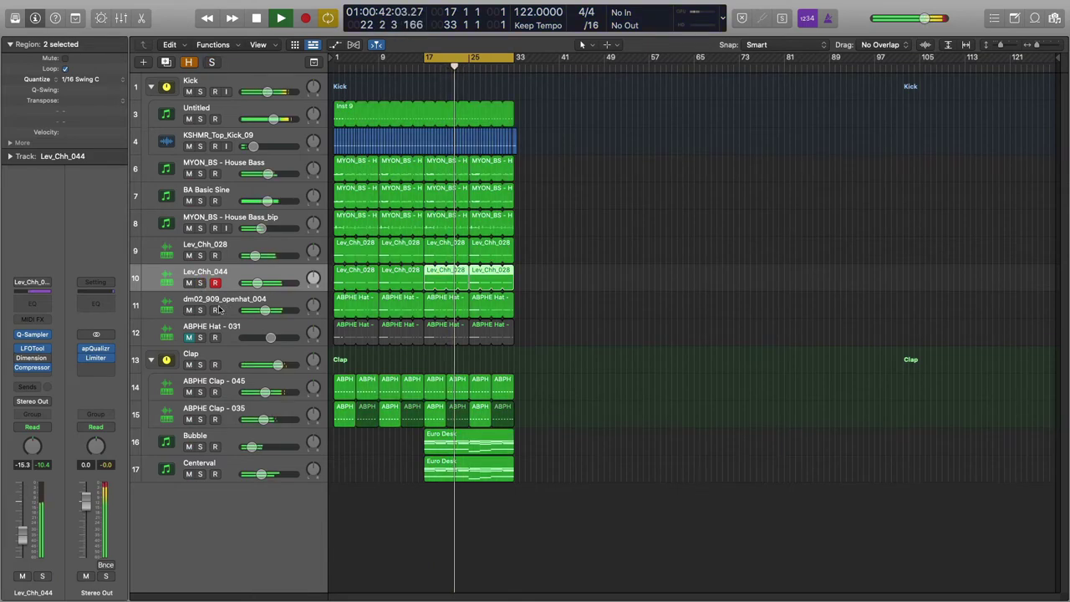
click(235, 309)
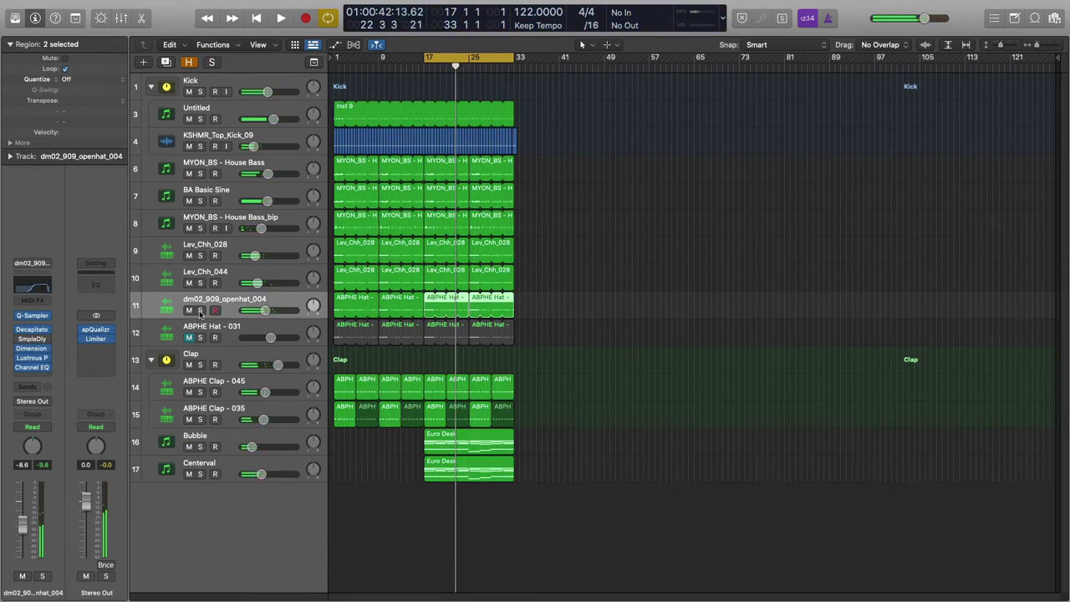
- Solo dm02_909_openhat_004 and insert a Sample Delay below Decapitator, set to Delay Left 97 samples
click(200, 310)
key(space)
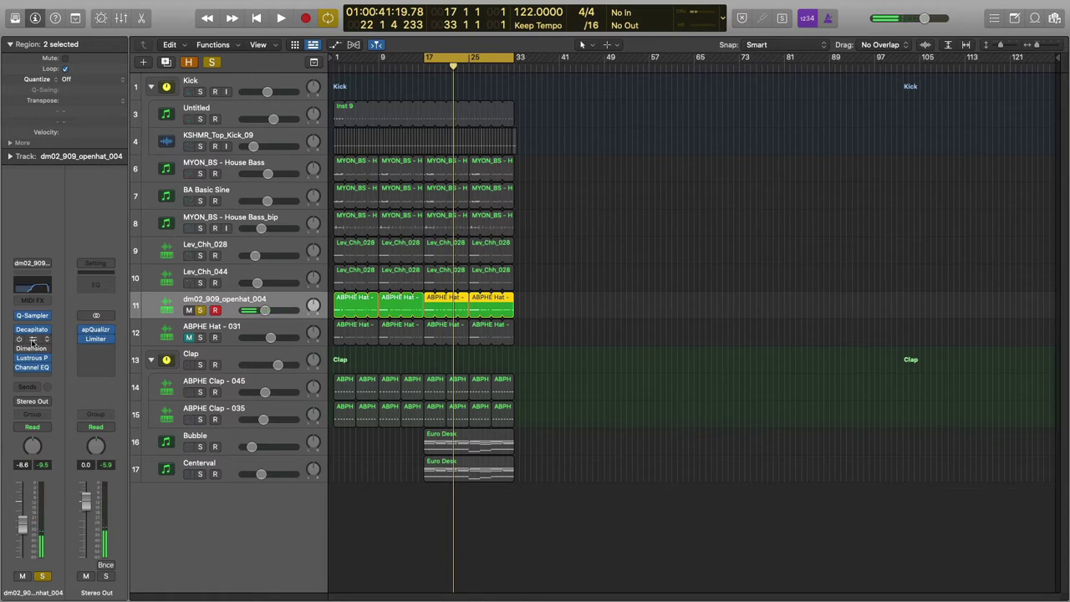
click(31, 341)
click(50, 357)
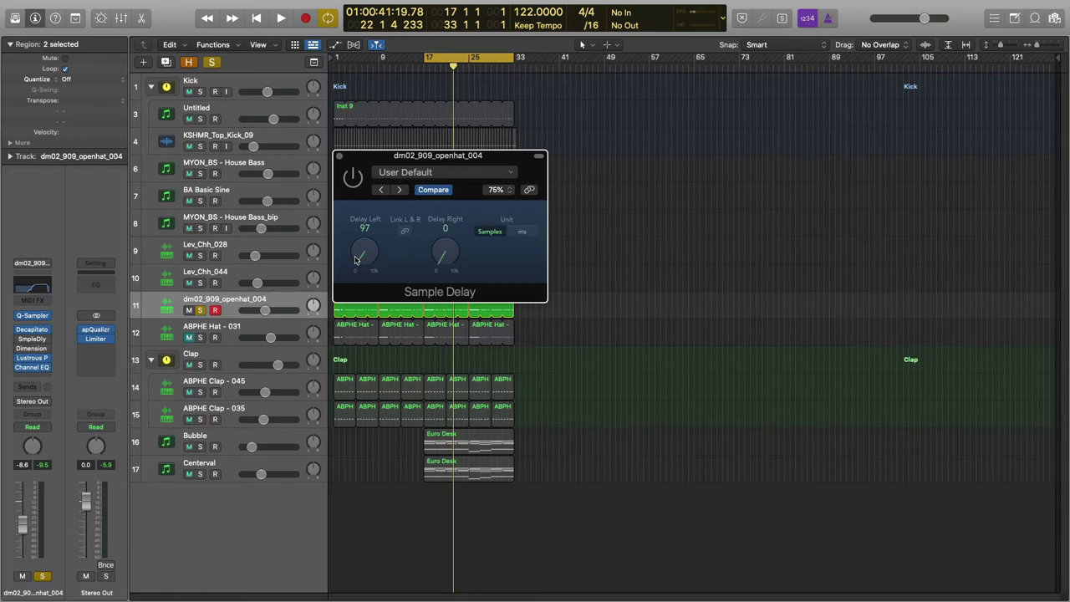
- Play and stop the soloed open-hat several times to hear its 97-sample Sample Delay
mouse_move(18, 340)
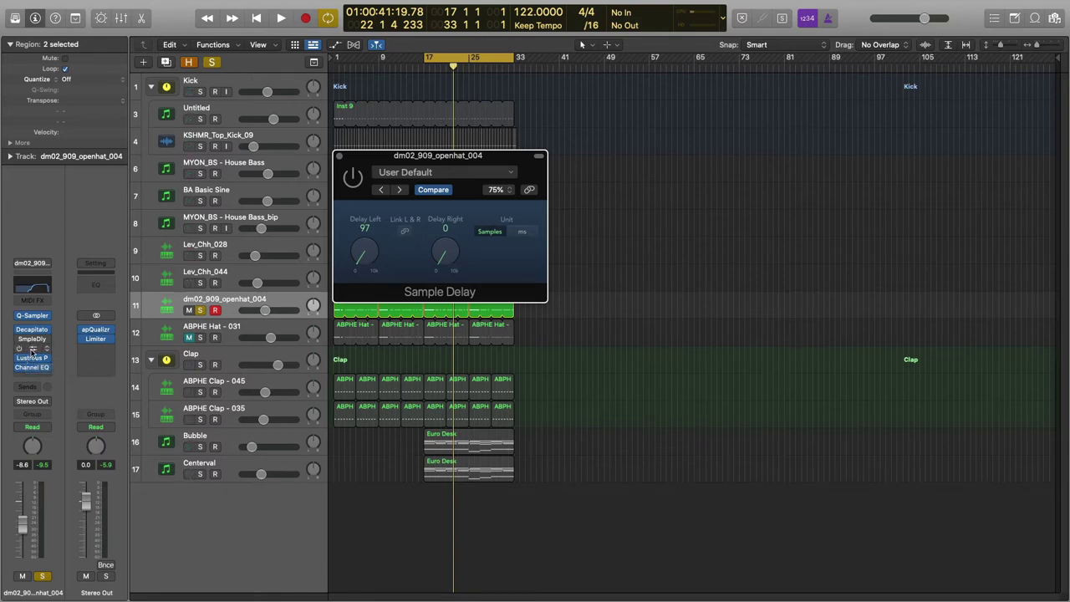
key(space)
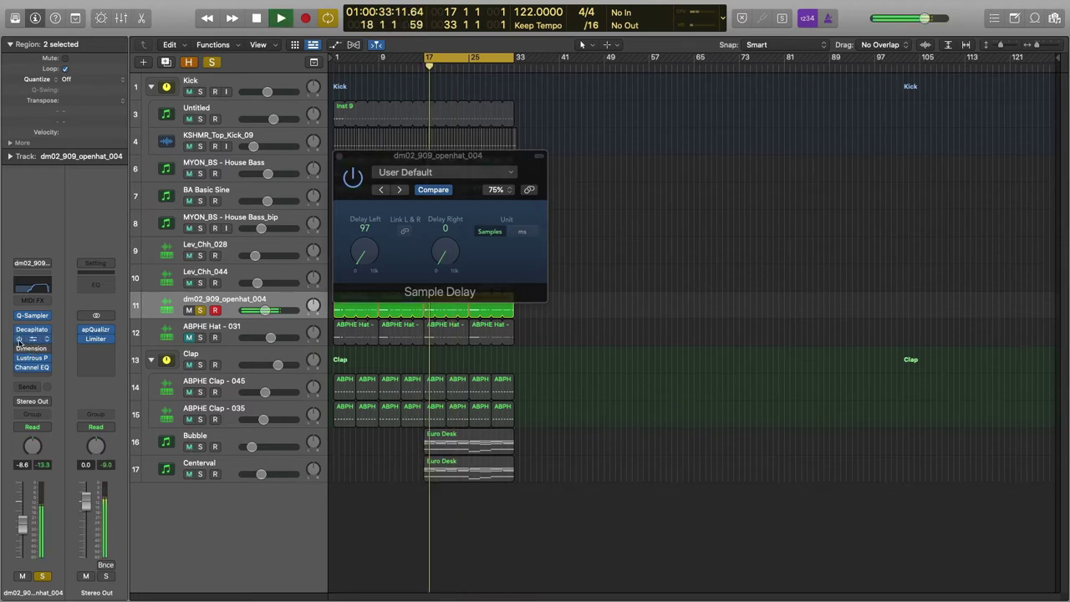
key(space)
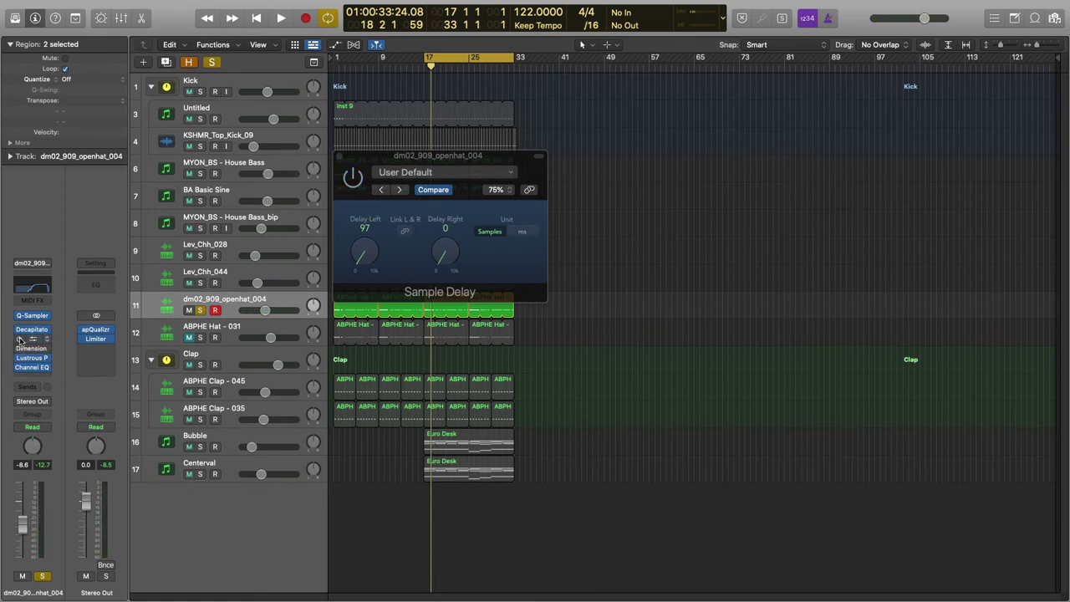
key(space)
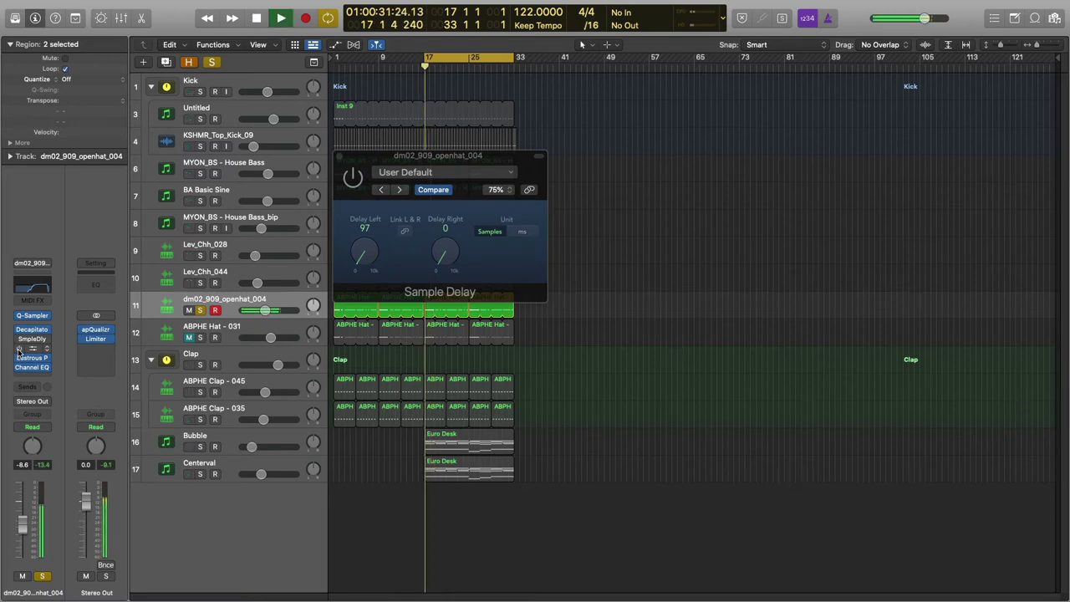
key(space)
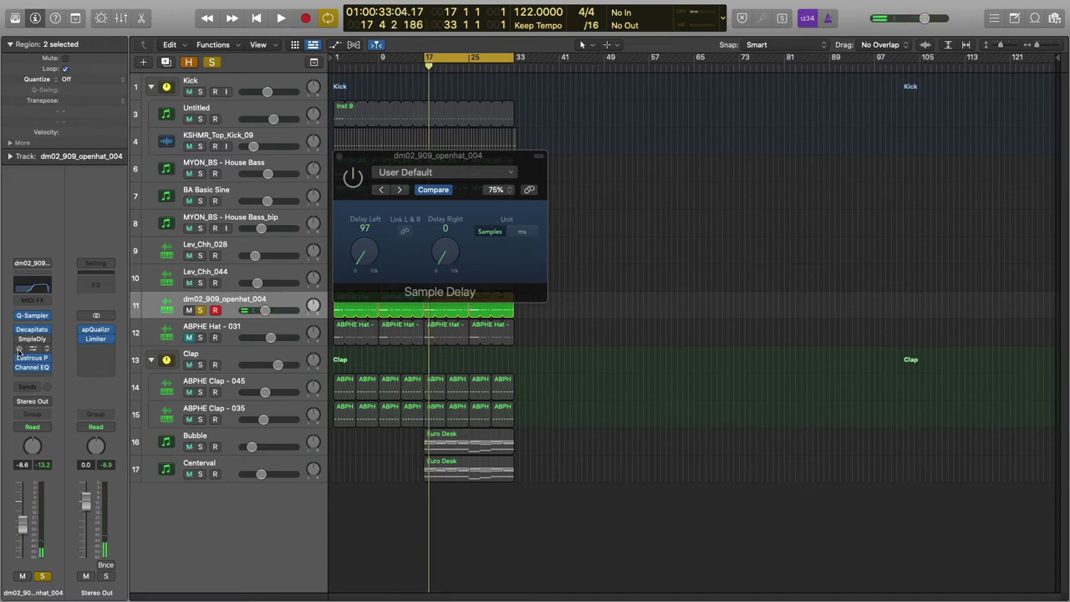
key(space)
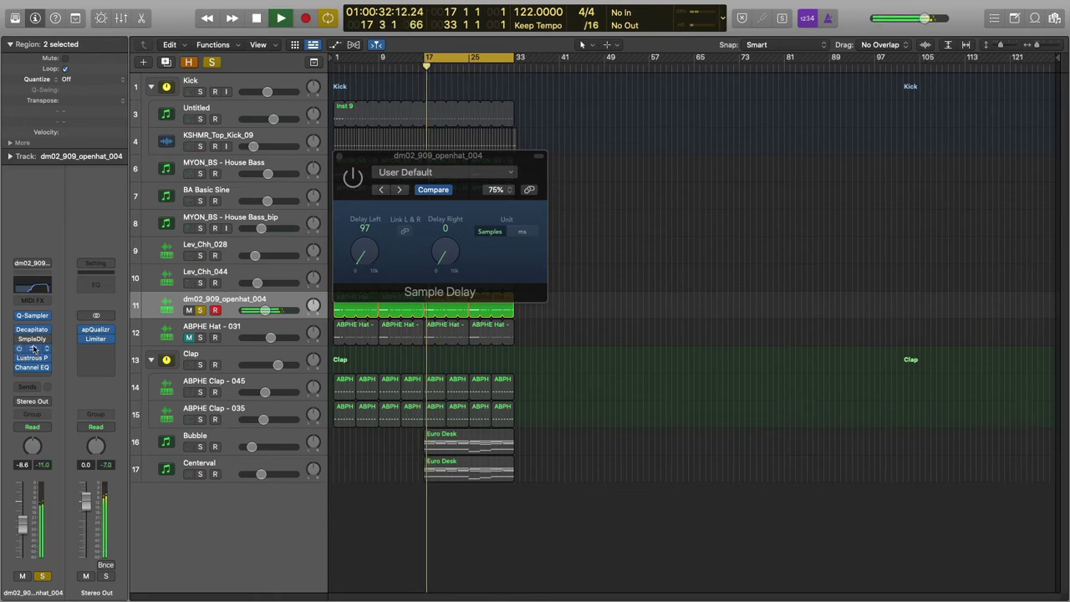
click(33, 349)
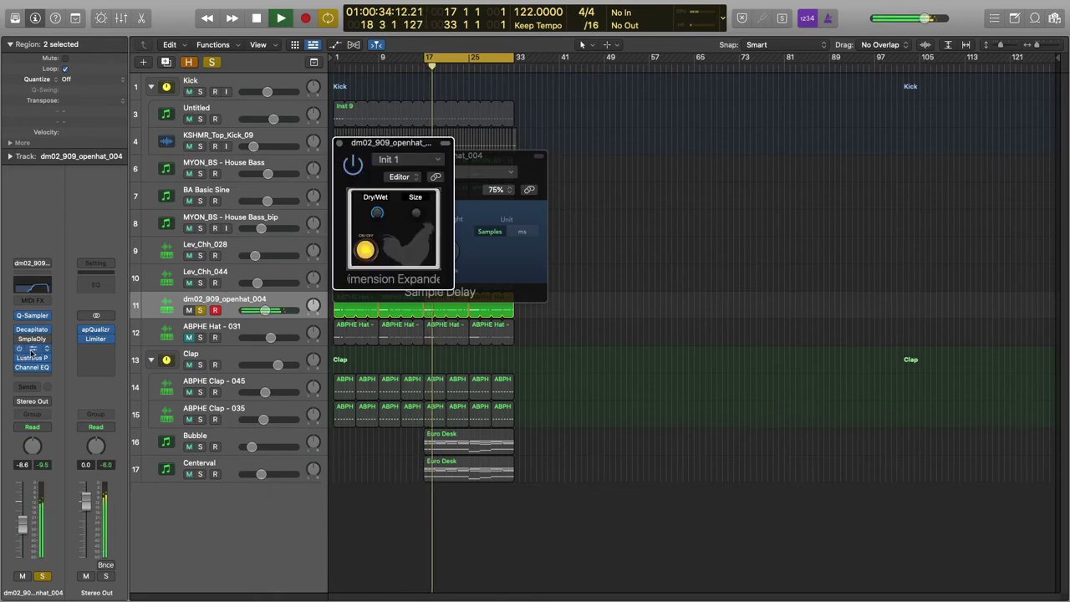
key(space)
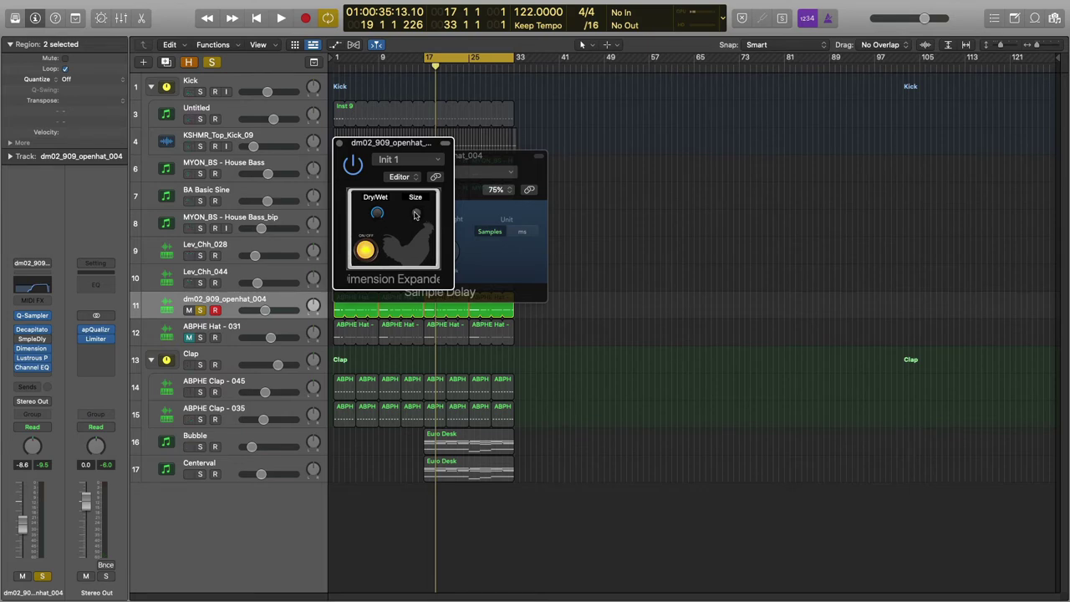
key(space)
key(space)
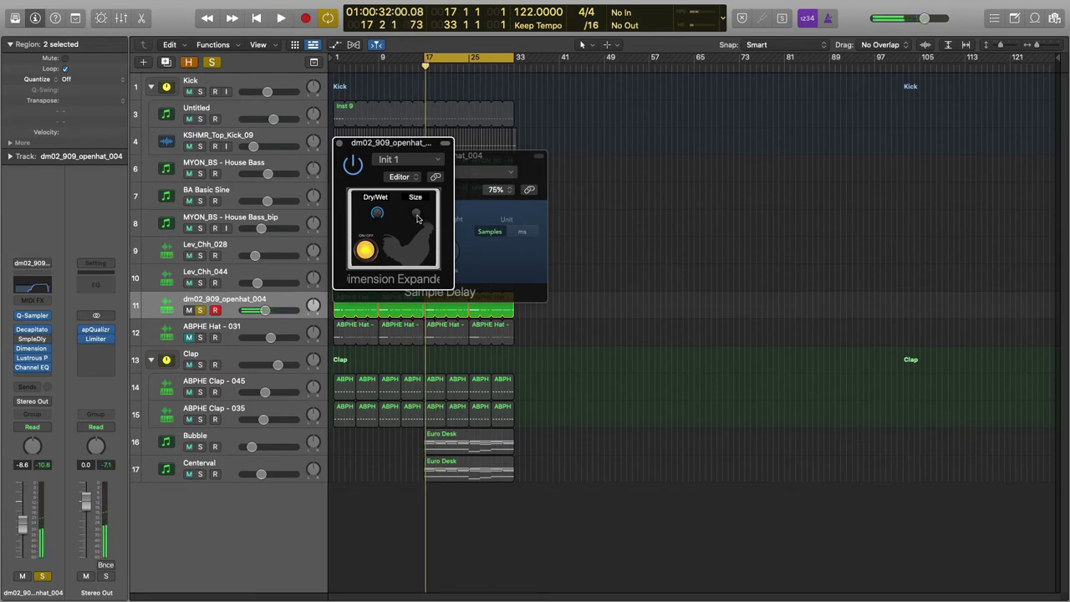
key(space)
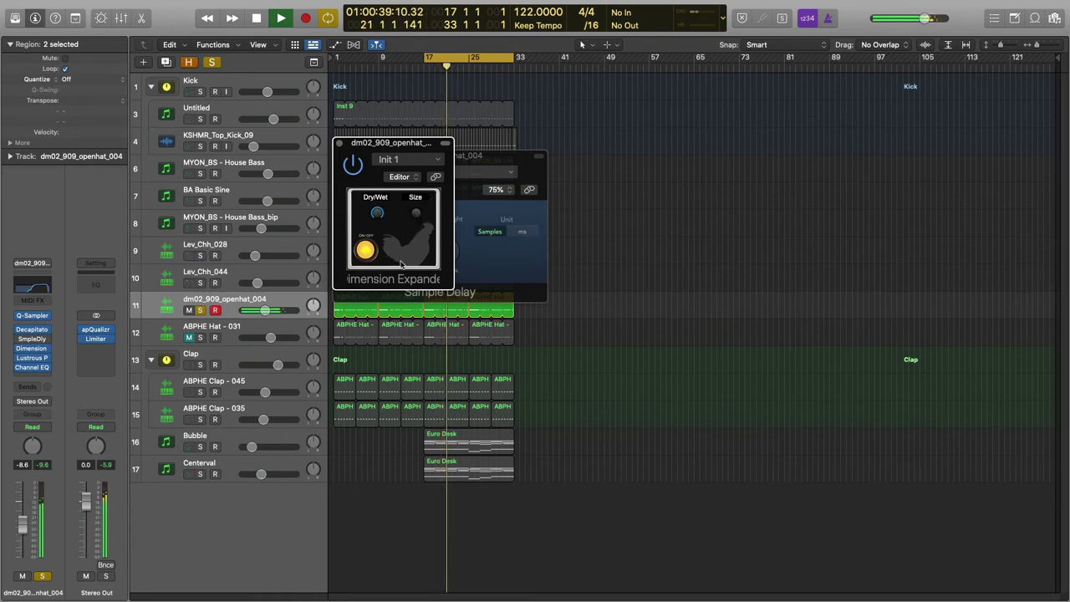
key(space)
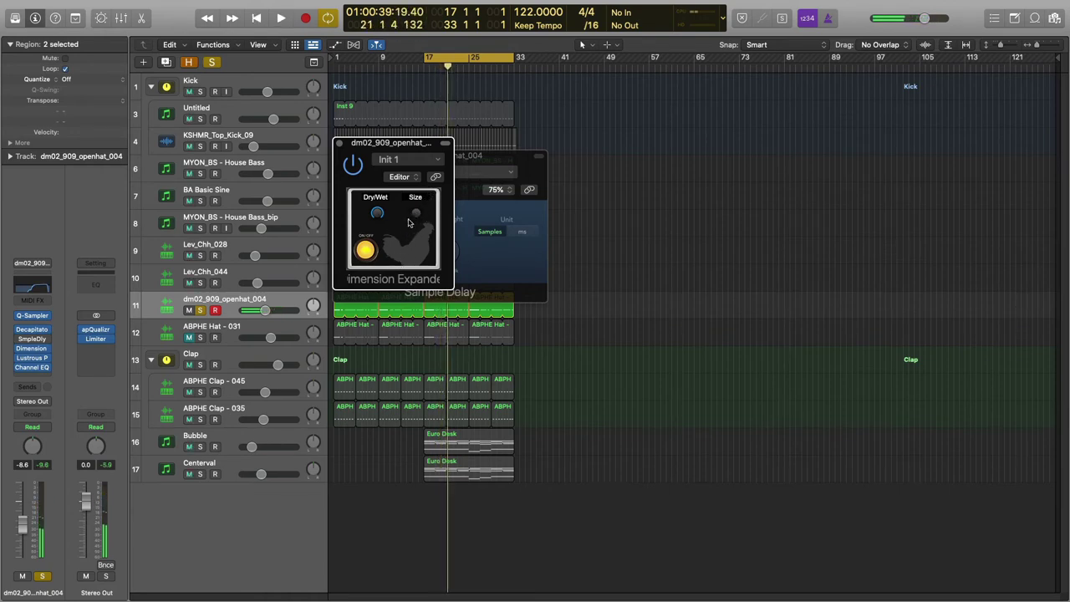
key(space)
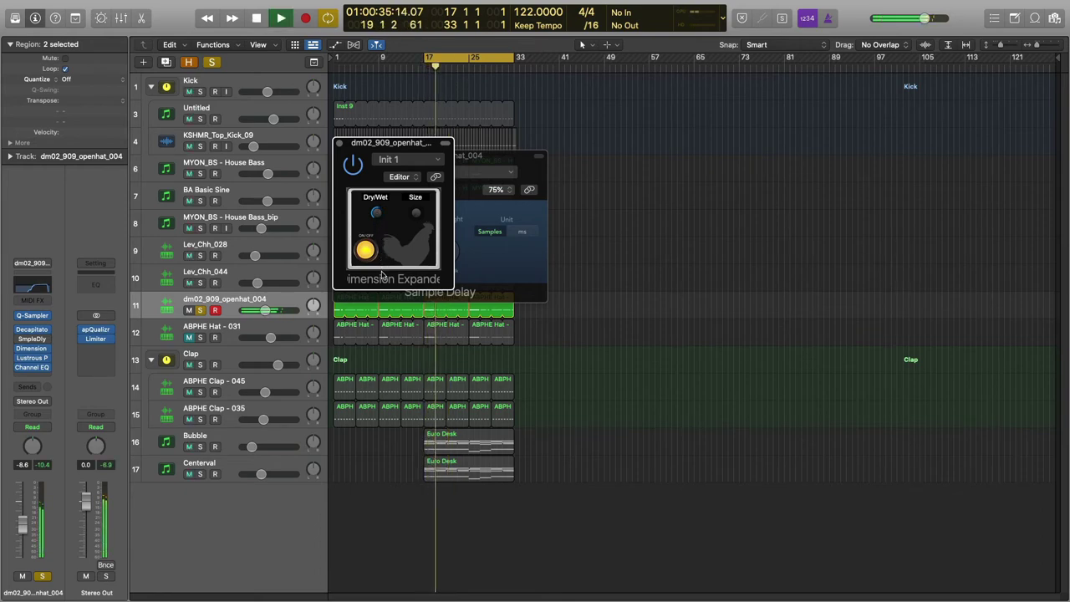
key(space)
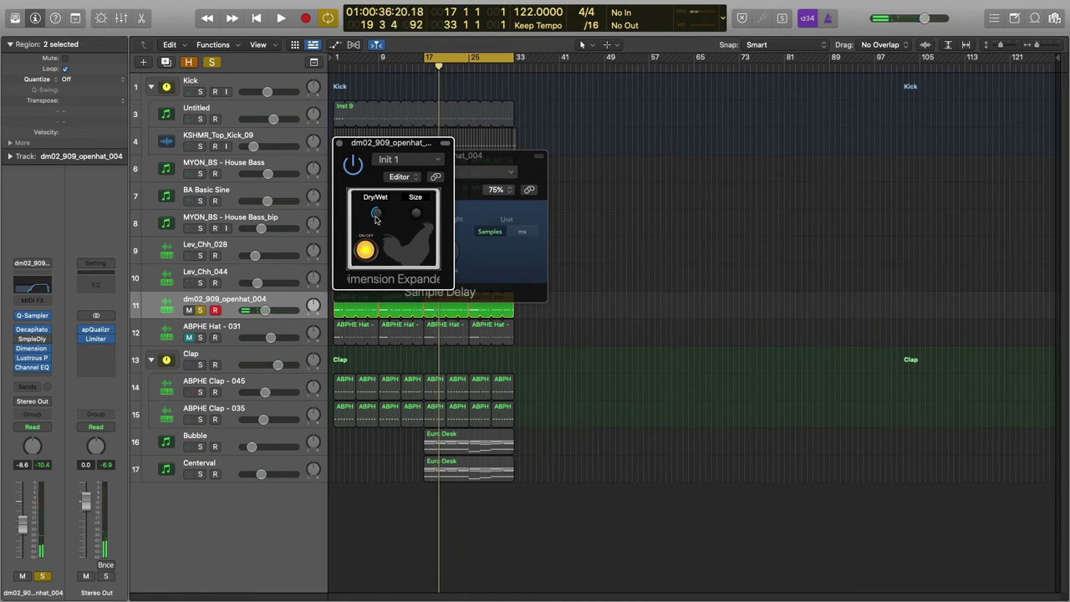
key(space)
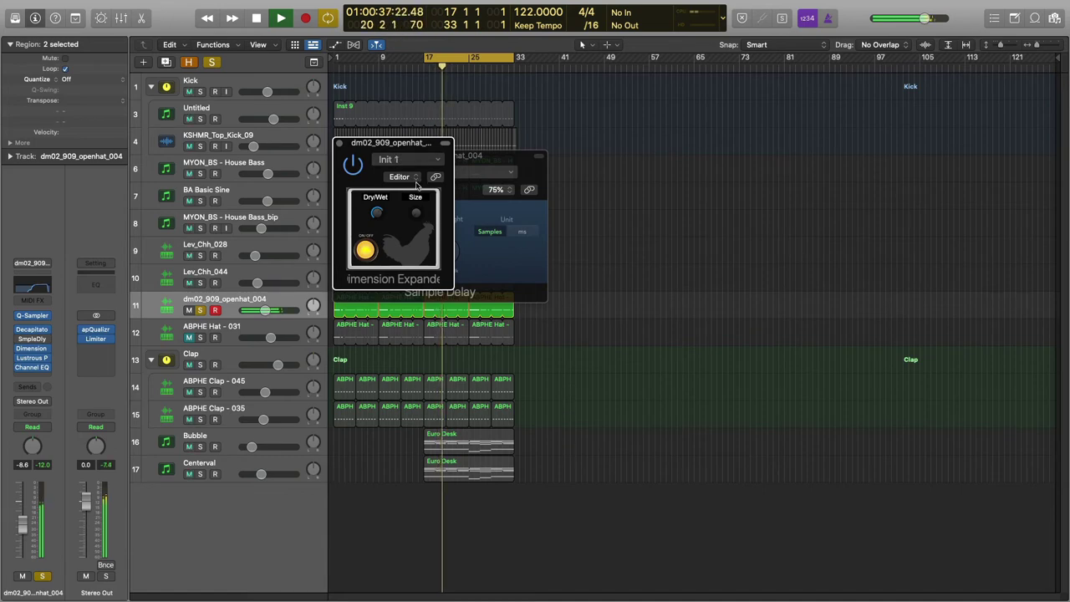
key(space)
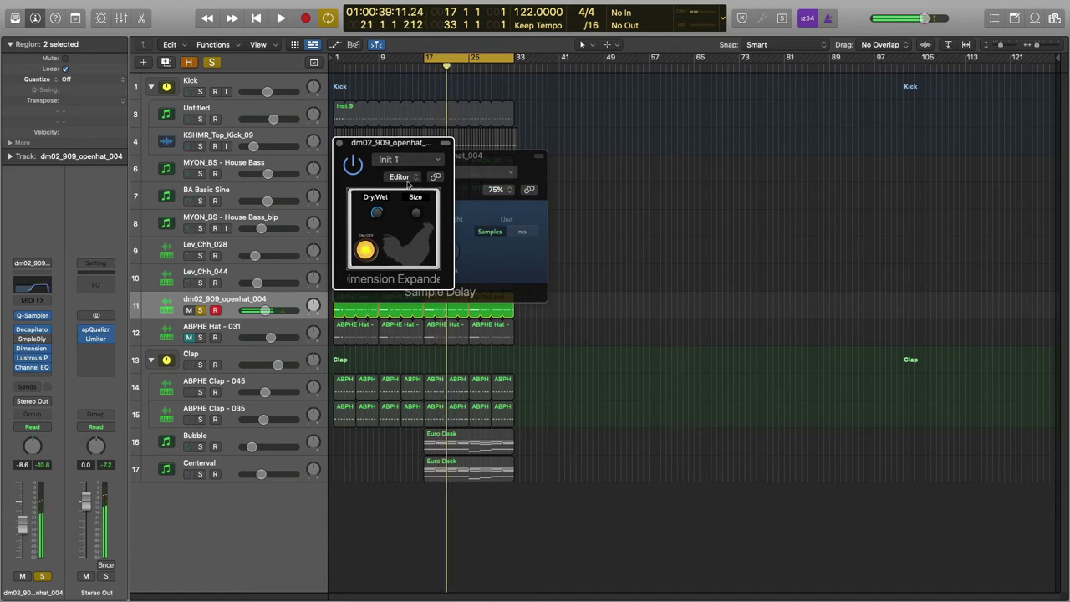
- Close Dimension Expander, unsolo the open-hat, and play with ABPHE Hat - 031 soloed
click(339, 146)
click(265, 329)
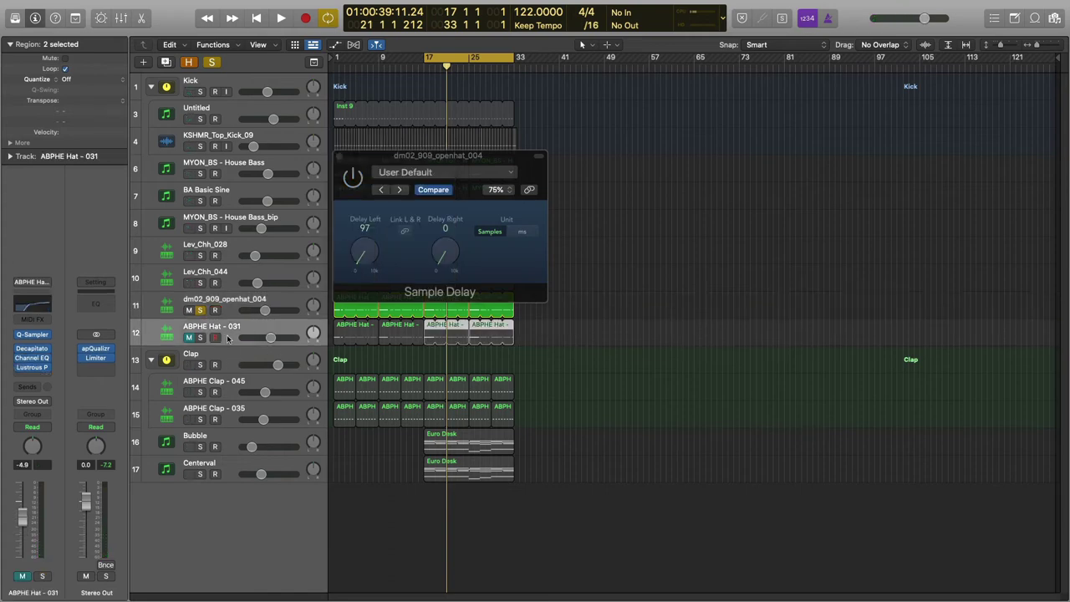
click(200, 309)
key(space)
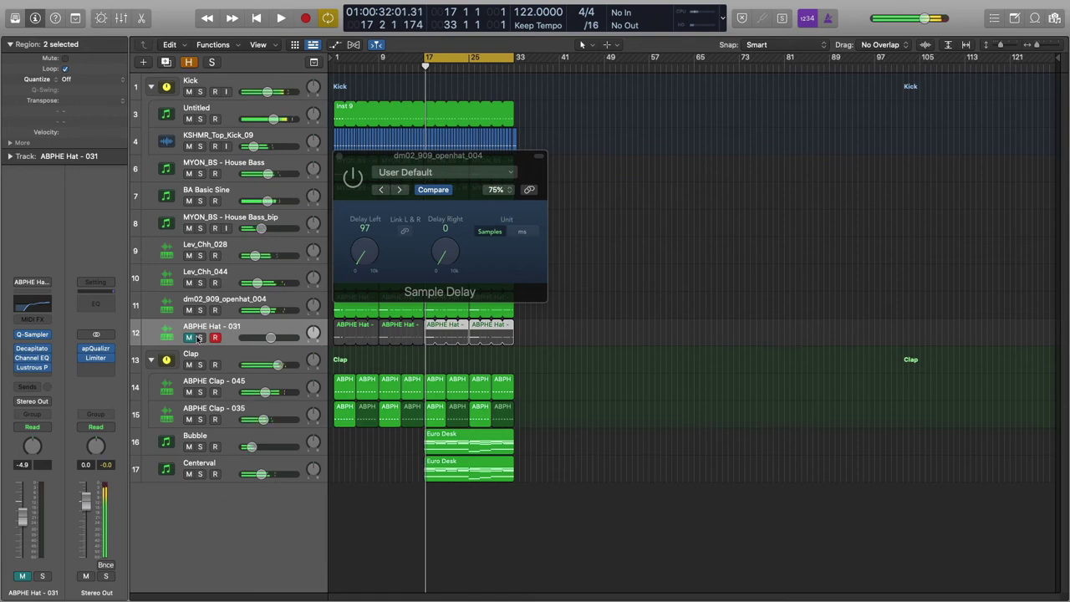
click(200, 337)
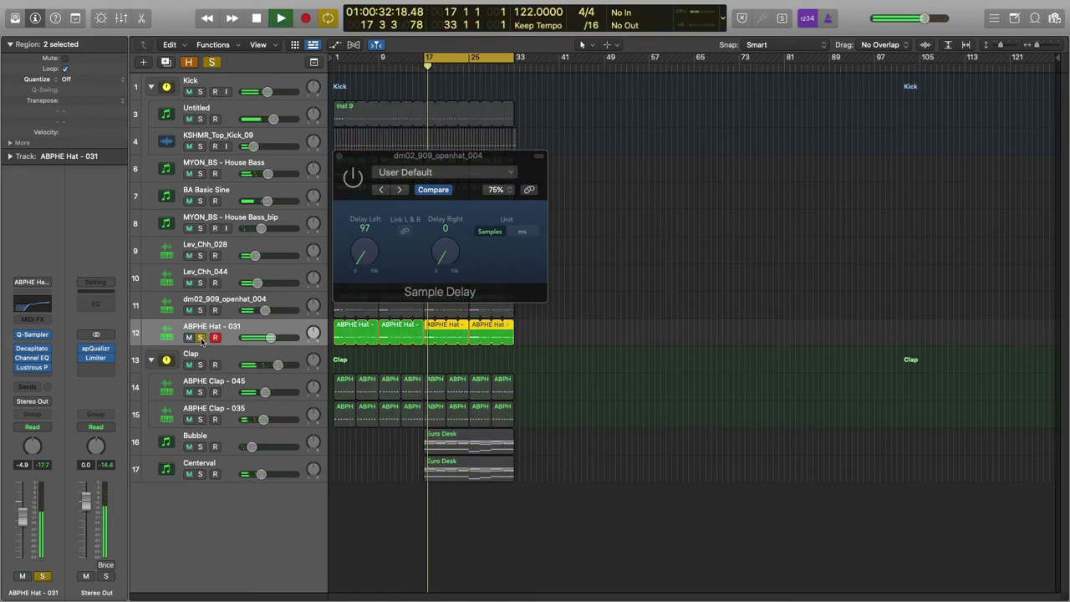
- Unsolo ABPHE Hat - 031 and toggle its mute on and off against the mix
click(189, 337)
click(200, 337)
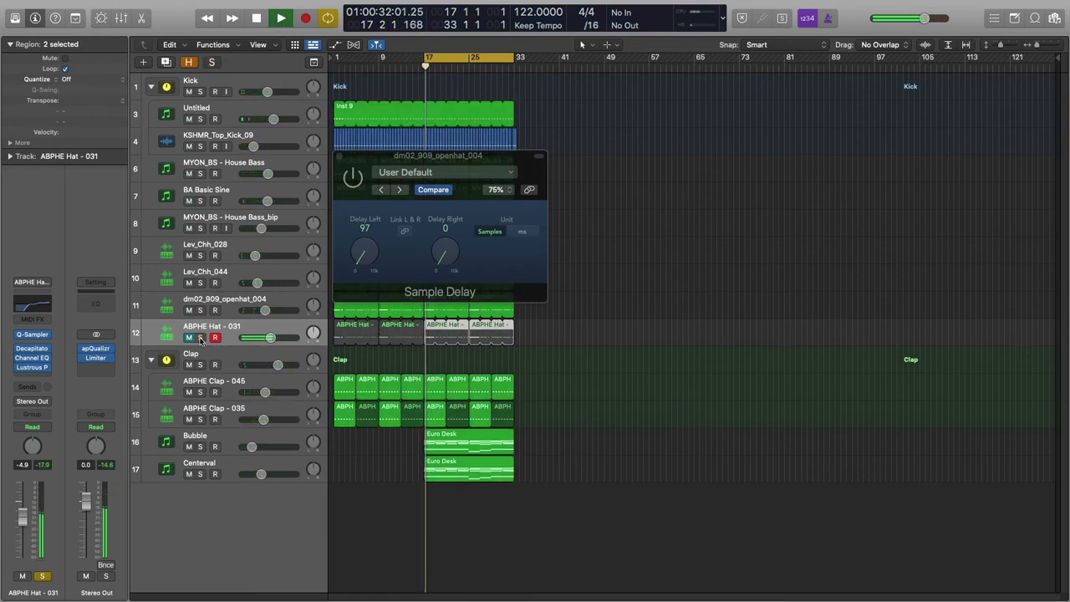
click(189, 338)
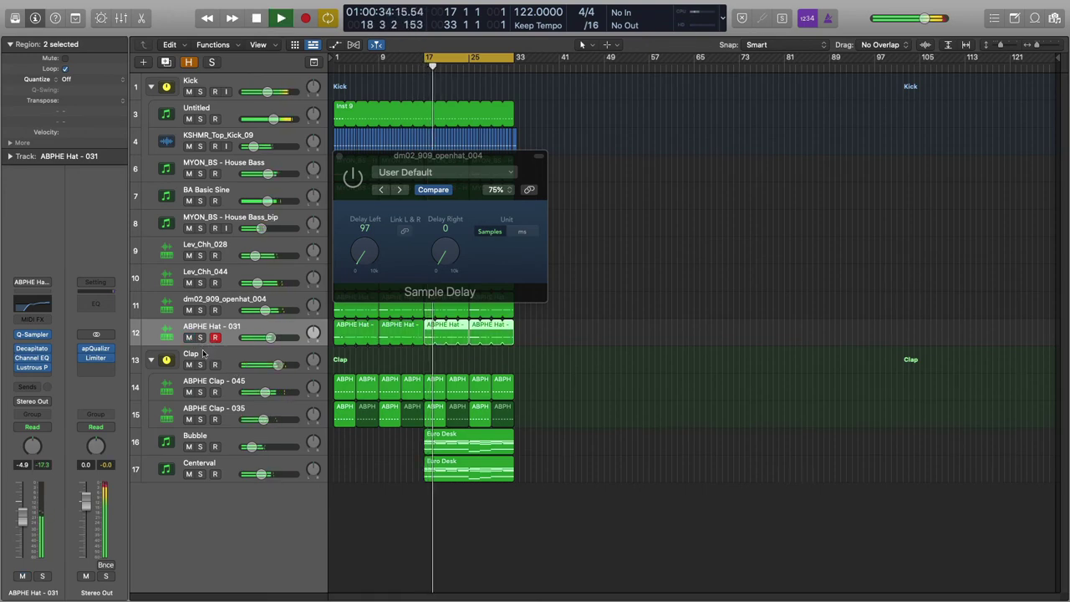
click(189, 337)
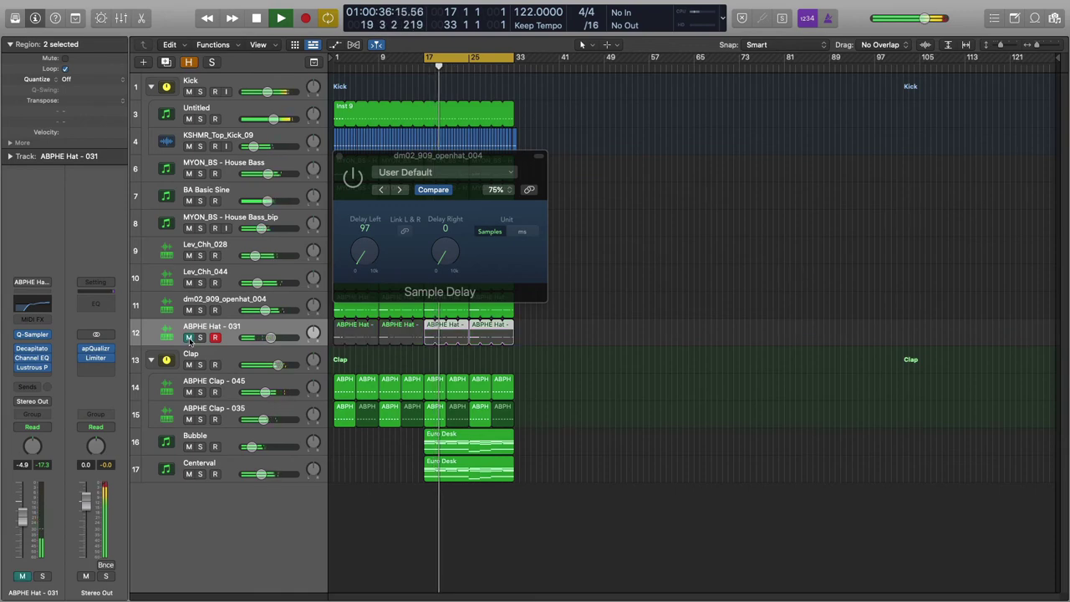
click(189, 337)
key(space)
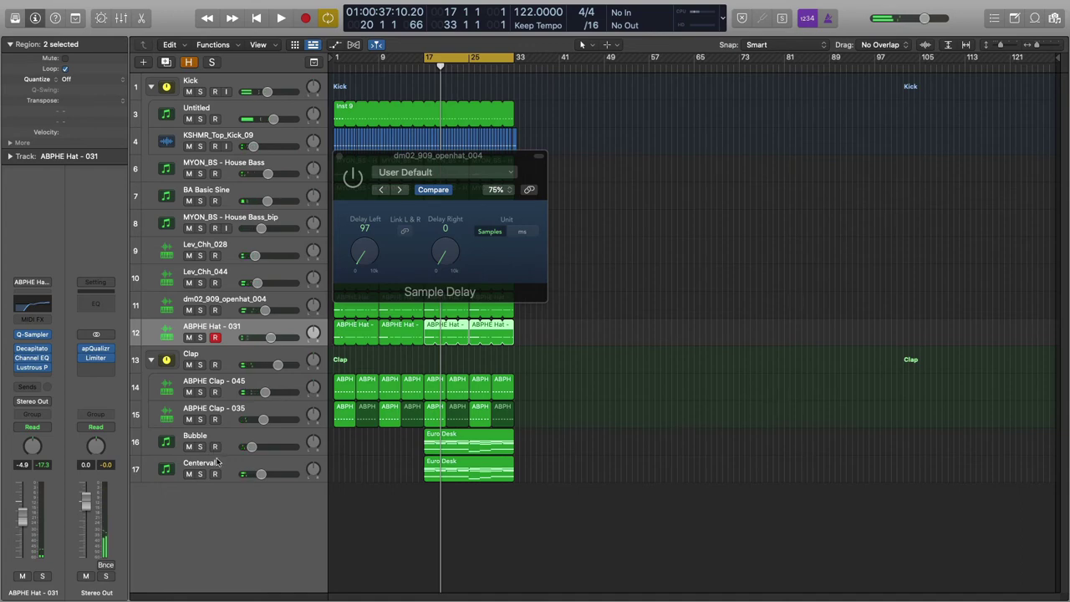
- Solo Centerval, open its Dimension Expander, and close the Sample Delay window
click(200, 474)
click(239, 467)
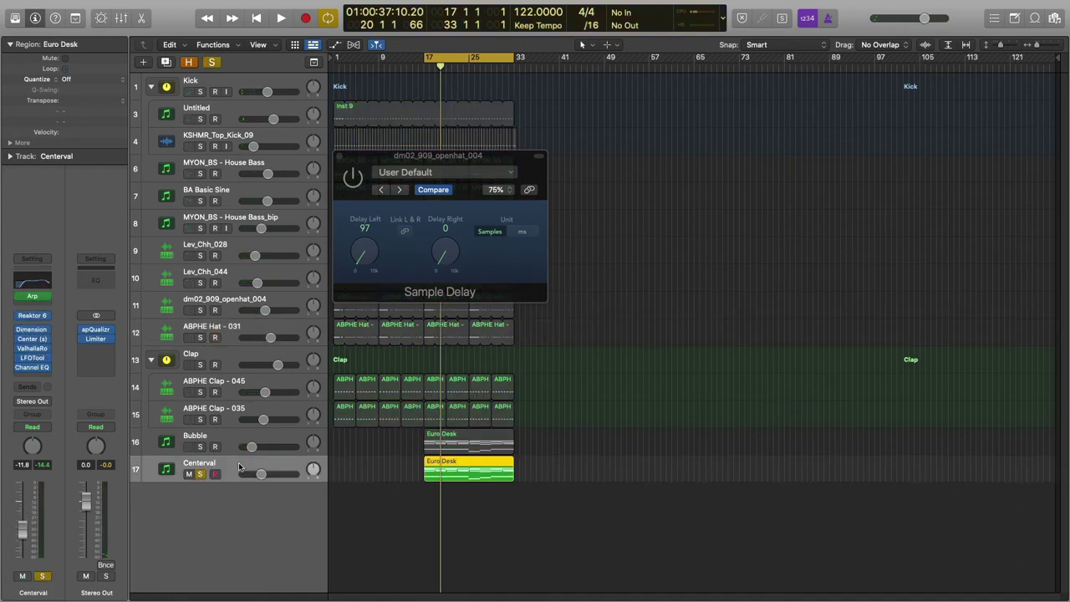
click(33, 330)
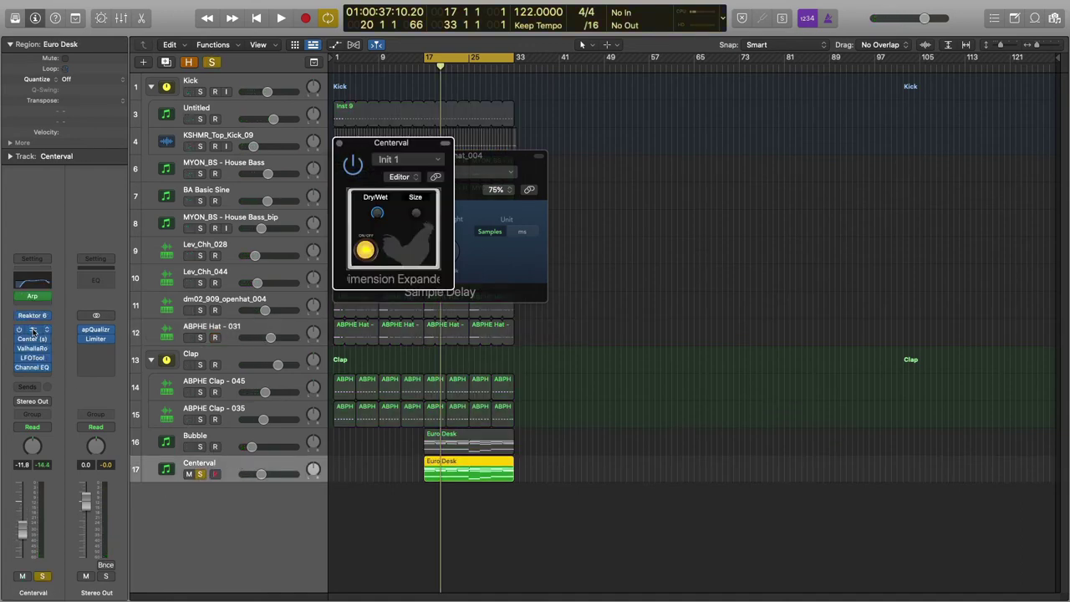
click(526, 157)
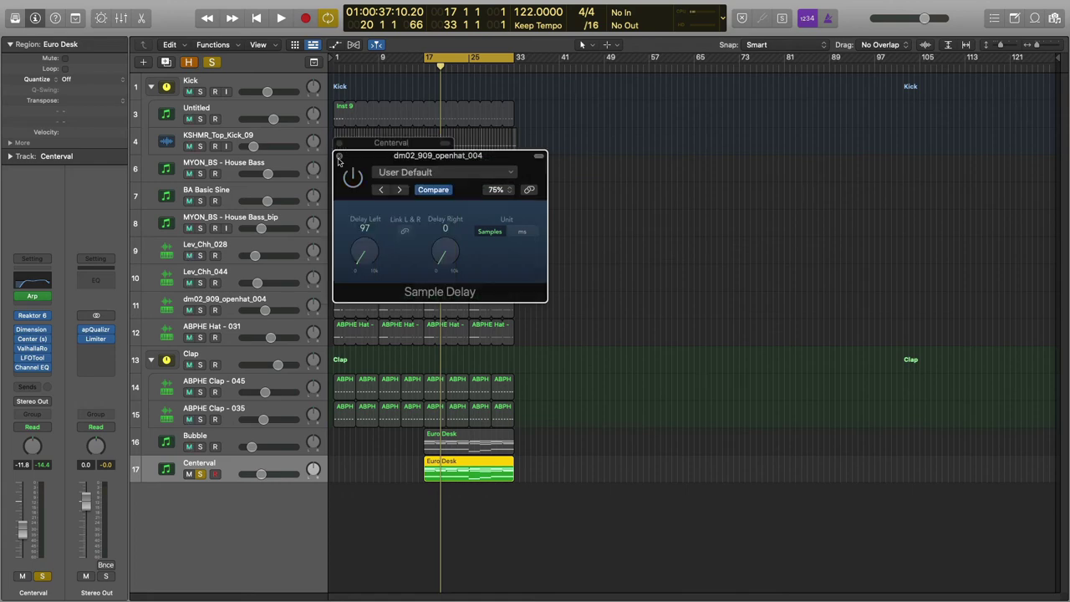
click(340, 156)
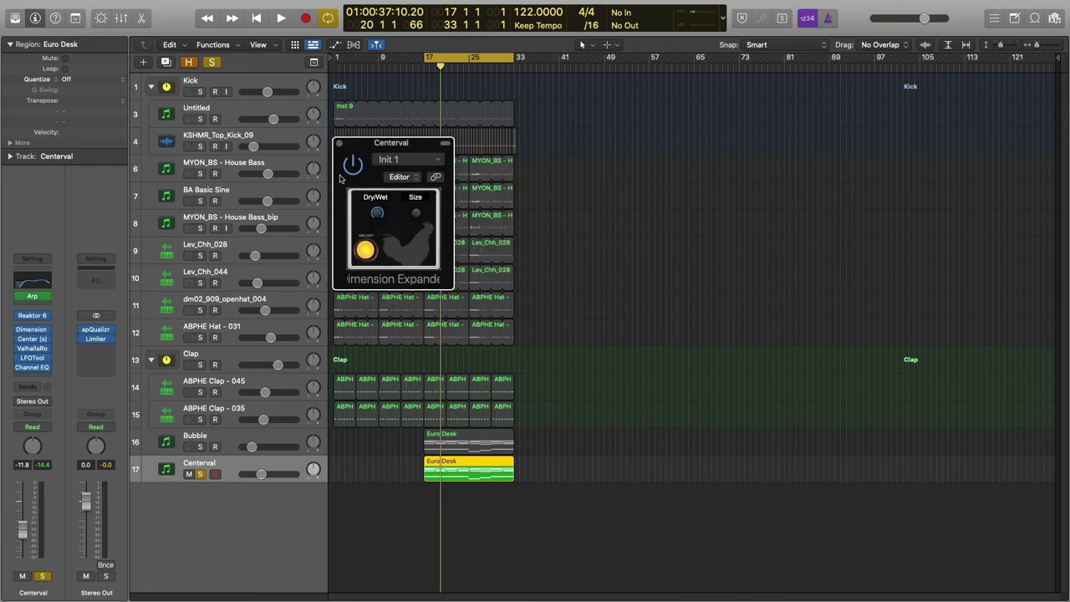
- Play Centerval with Dimension Expander bypassed, then switch it back on
click(355, 166)
key(space)
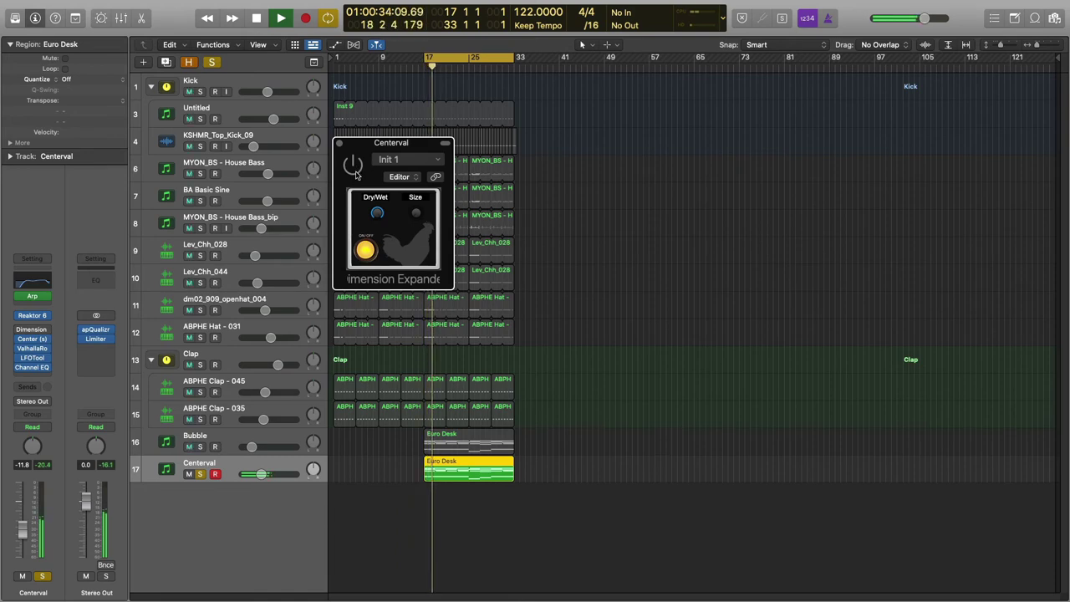
click(355, 173)
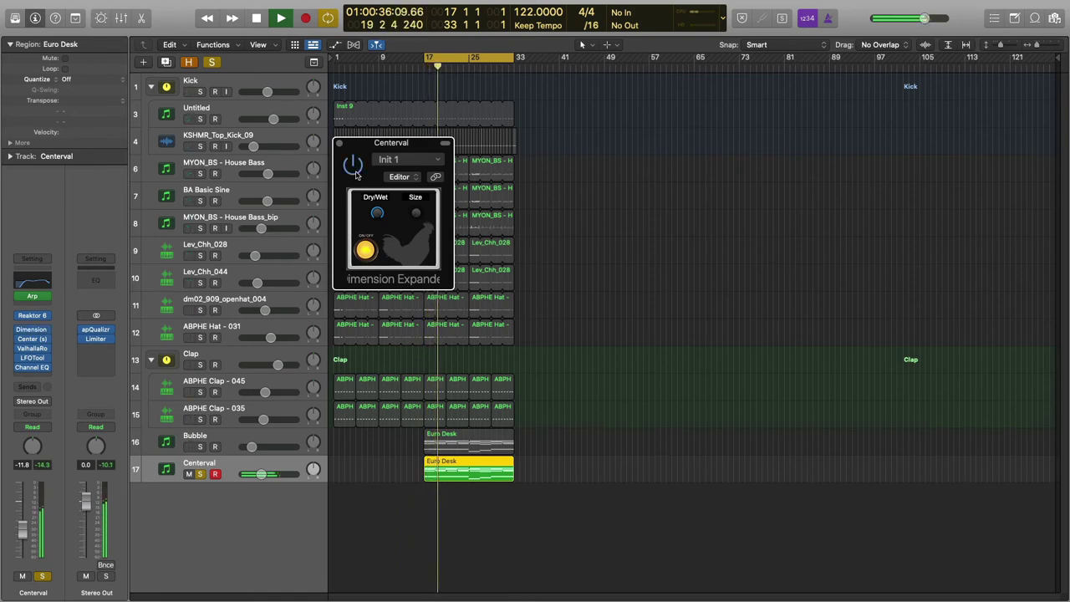
key(space)
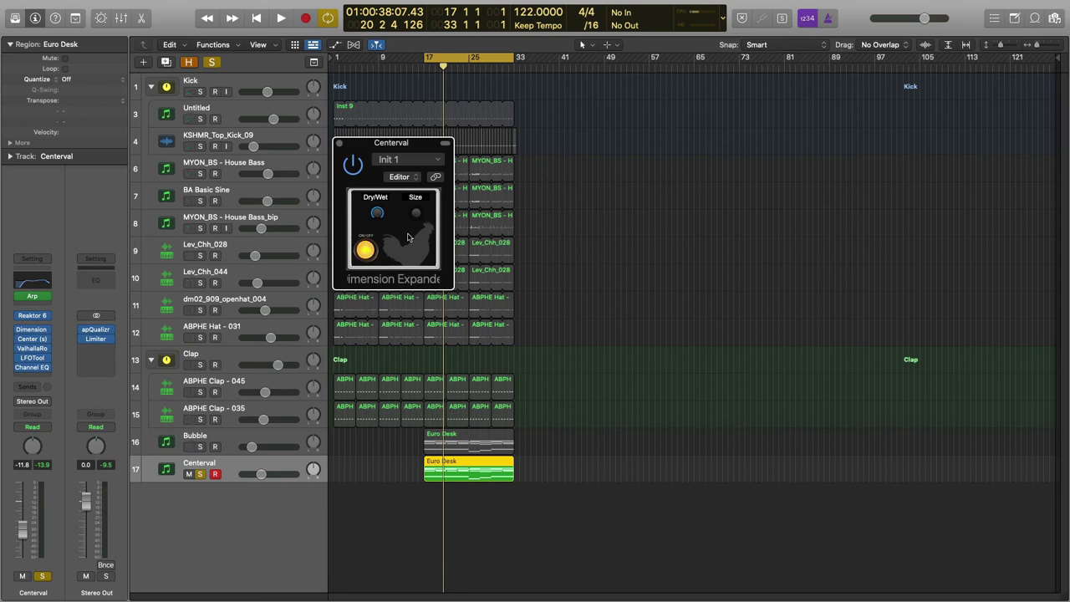
click(32, 377)
mouse_move(48, 503)
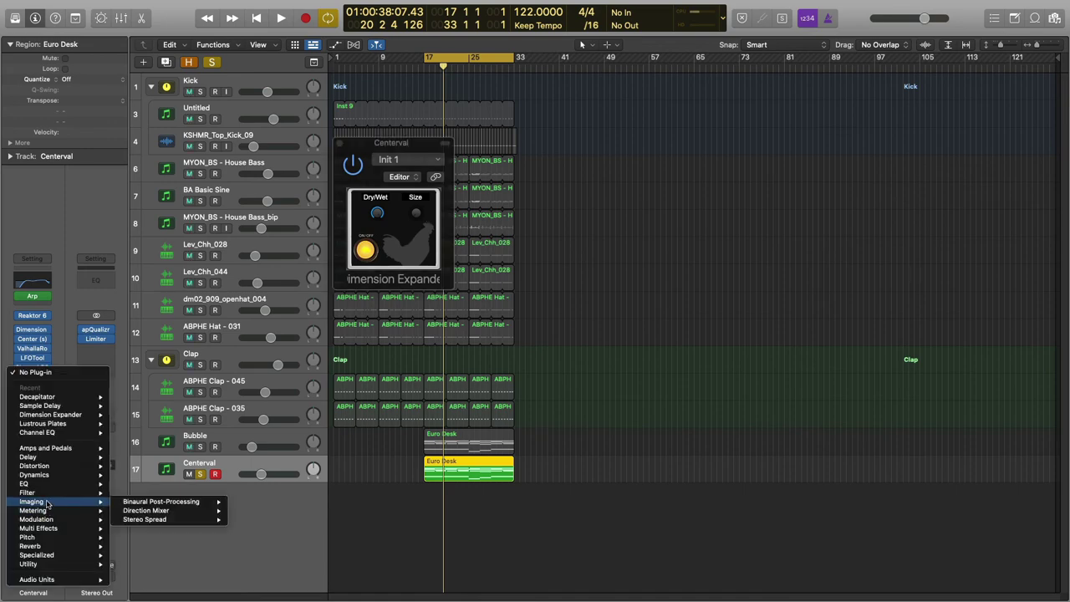
mouse_move(159, 511)
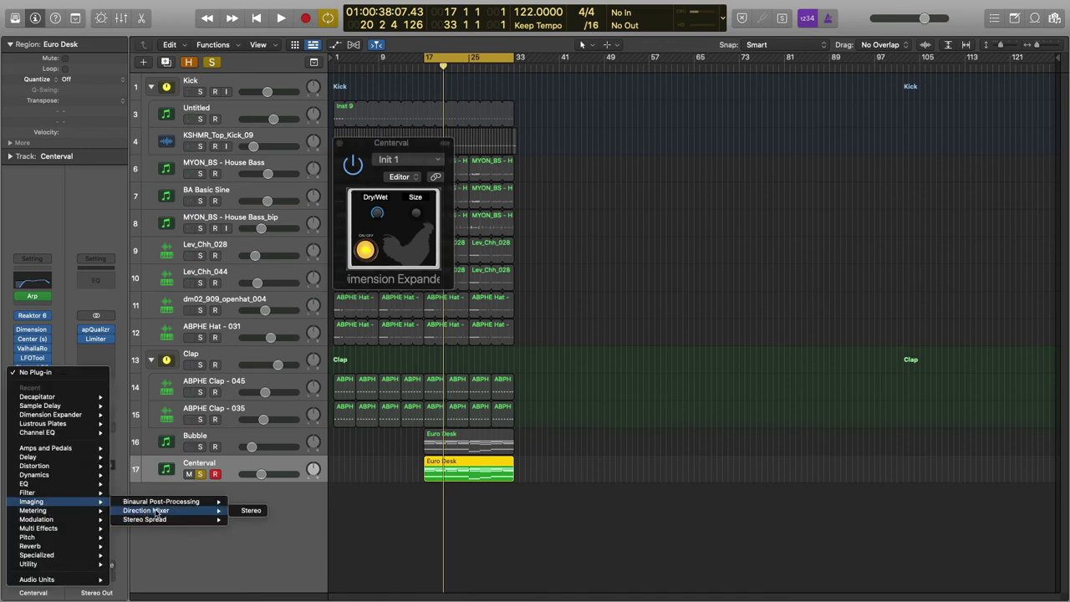
click(156, 512)
key(space)
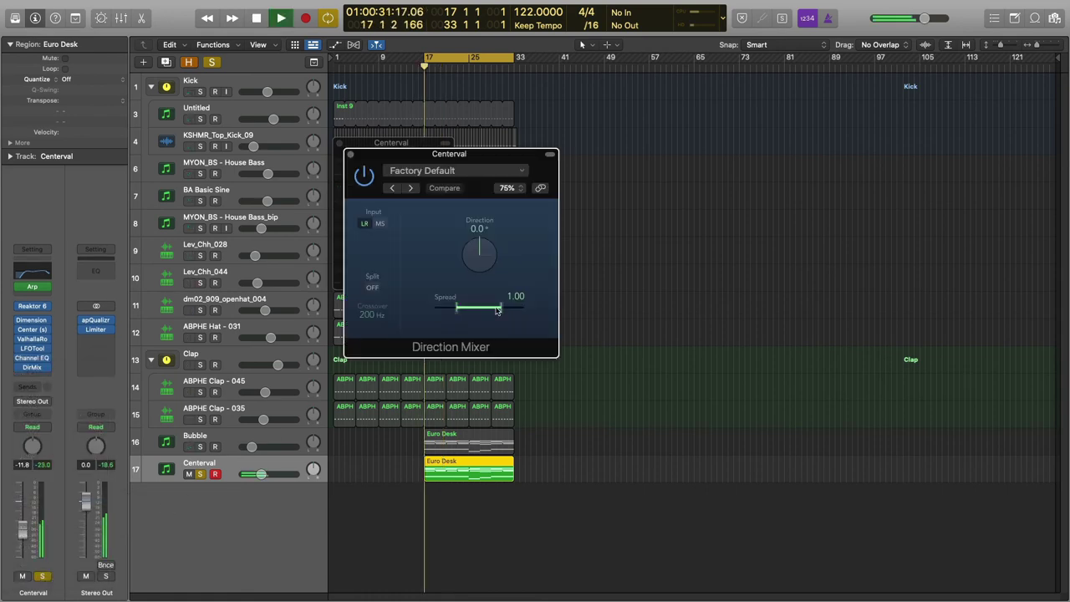
drag(500, 309, 475, 310)
drag(479, 253, 474, 271)
key(space)
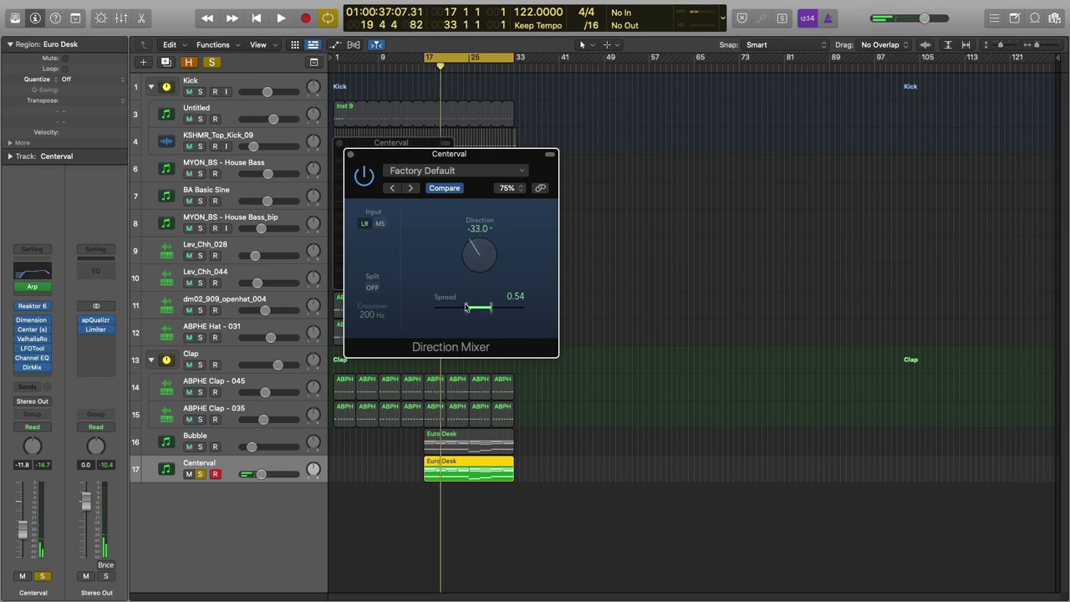
drag(465, 307, 461, 291)
key(space)
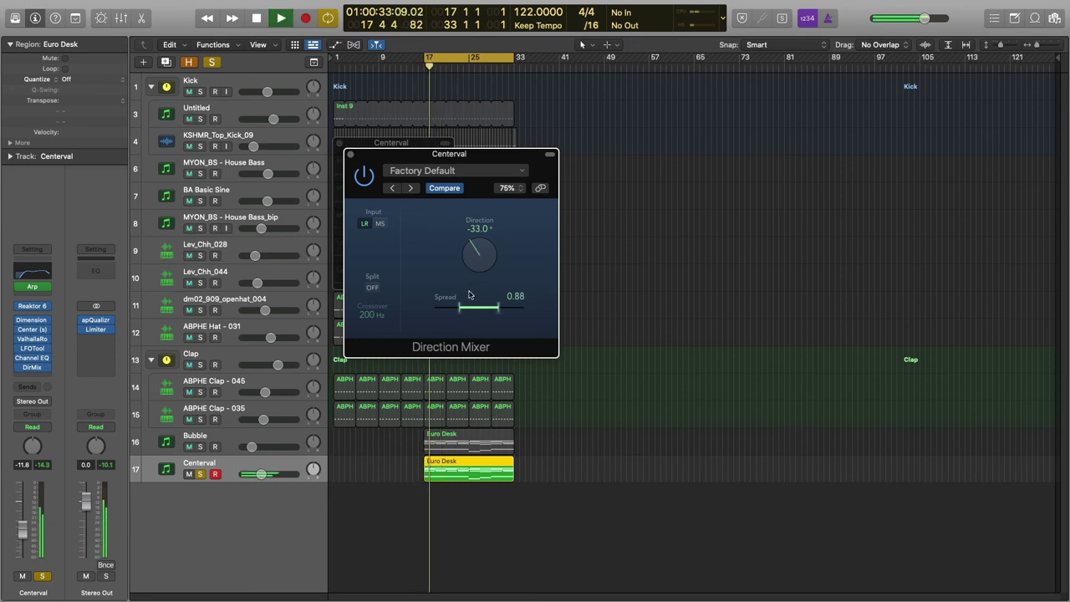
drag(469, 258, 473, 238)
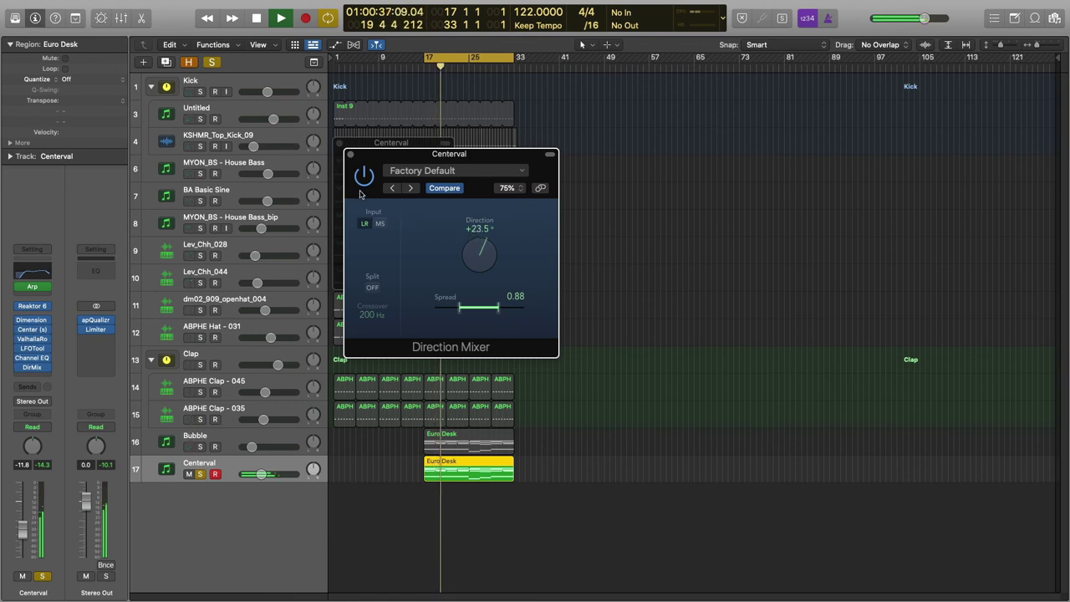
key(space)
click(48, 370)
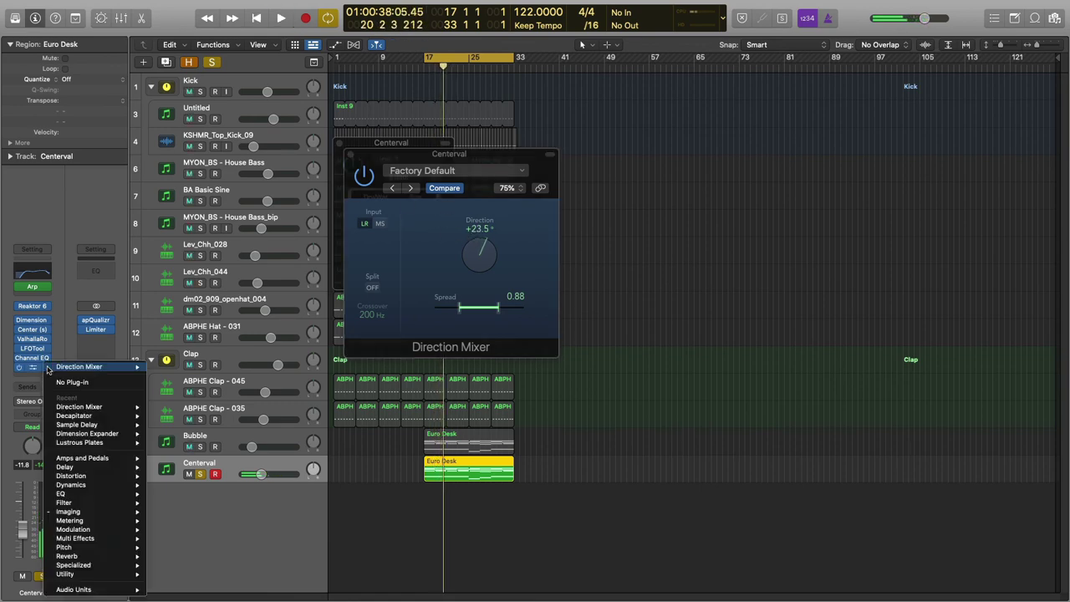
click(52, 377)
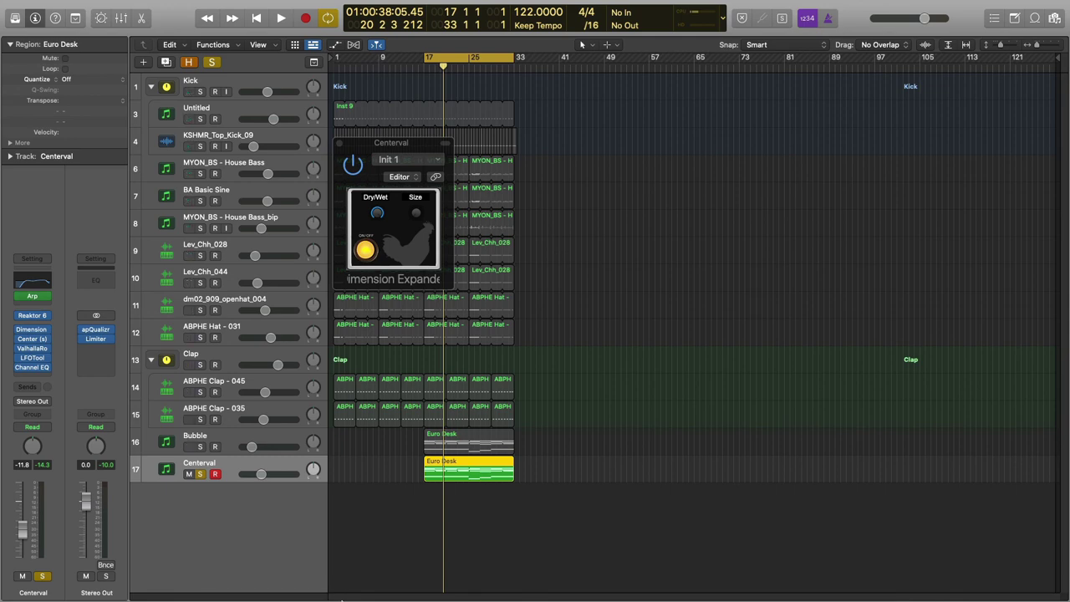
- Switch to Safari's splice.com page for Xfer Records' Dimension Expander
mouse_move(318, 597)
click(359, 570)
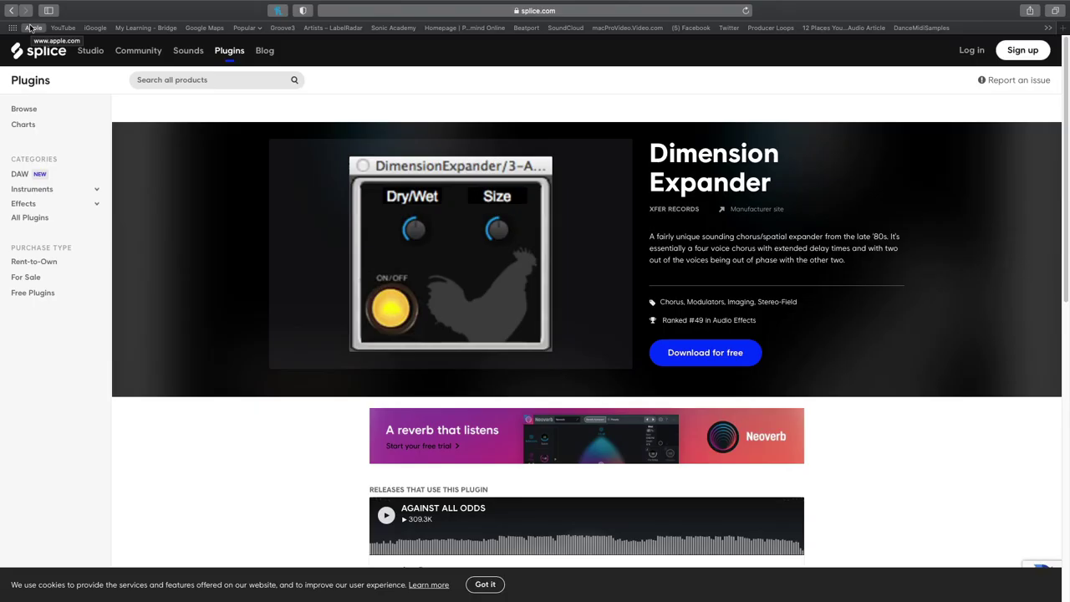